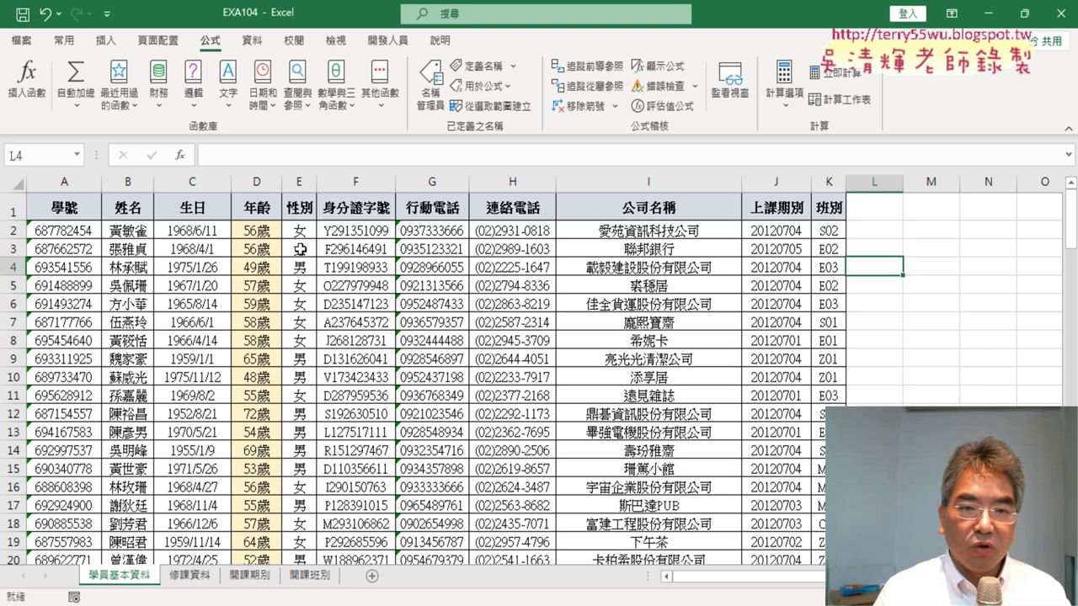
# Step: Open the Visual Basic editor from the Developer tab with cell D2 selected
pyautogui.click(259, 231)
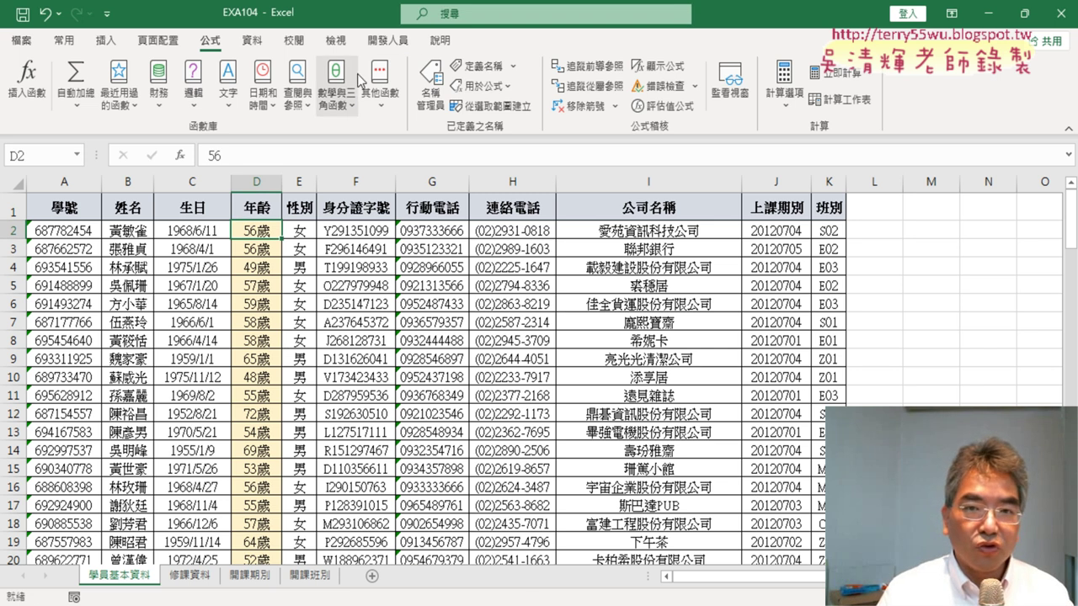
pyautogui.click(388, 40)
pyautogui.click(32, 80)
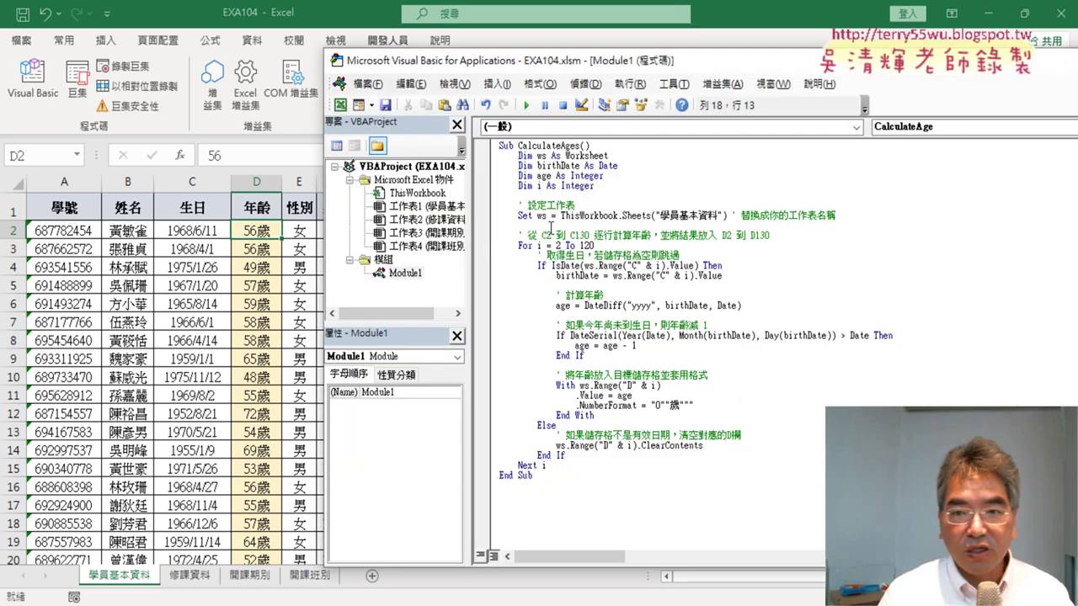
# Step: Rename the Sub CalculateAges to 計算年齡 in Module1
pyautogui.moveTo(546, 482); pyautogui.dragTo(475, 135)
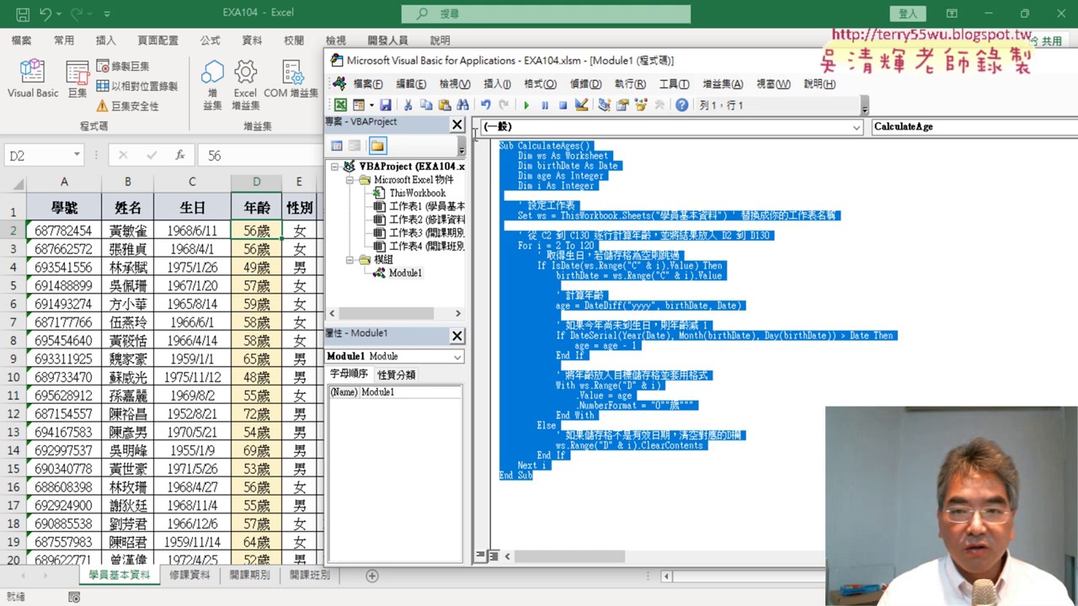
pyautogui.click(519, 146)
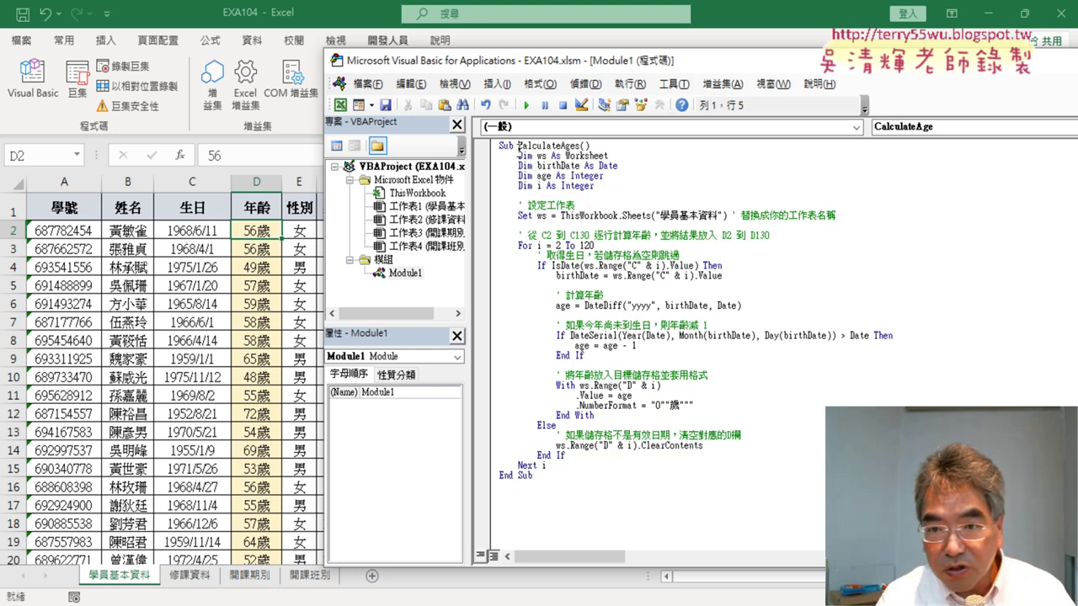
pyautogui.moveTo(519, 147); pyautogui.dragTo(573, 147)
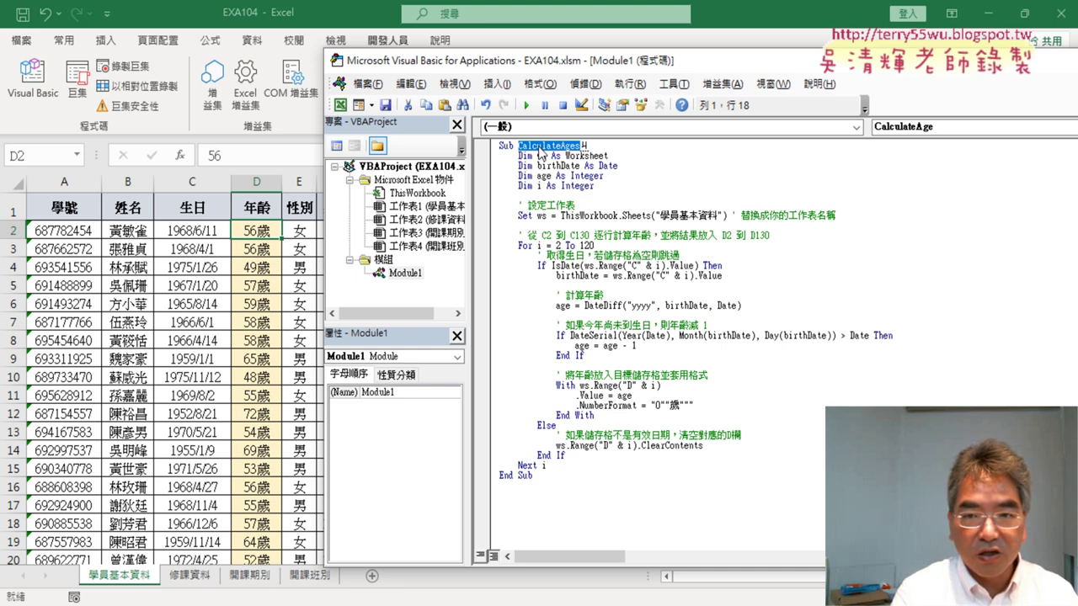
pyautogui.write('u')
pyautogui.write('4n')
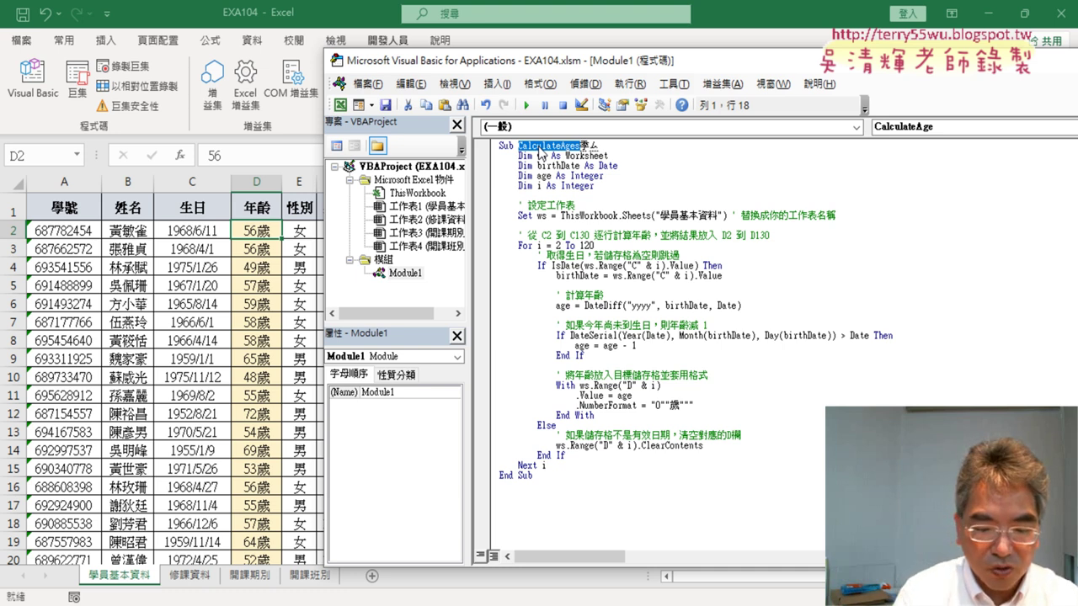
pyautogui.write('j04su06xu/6')
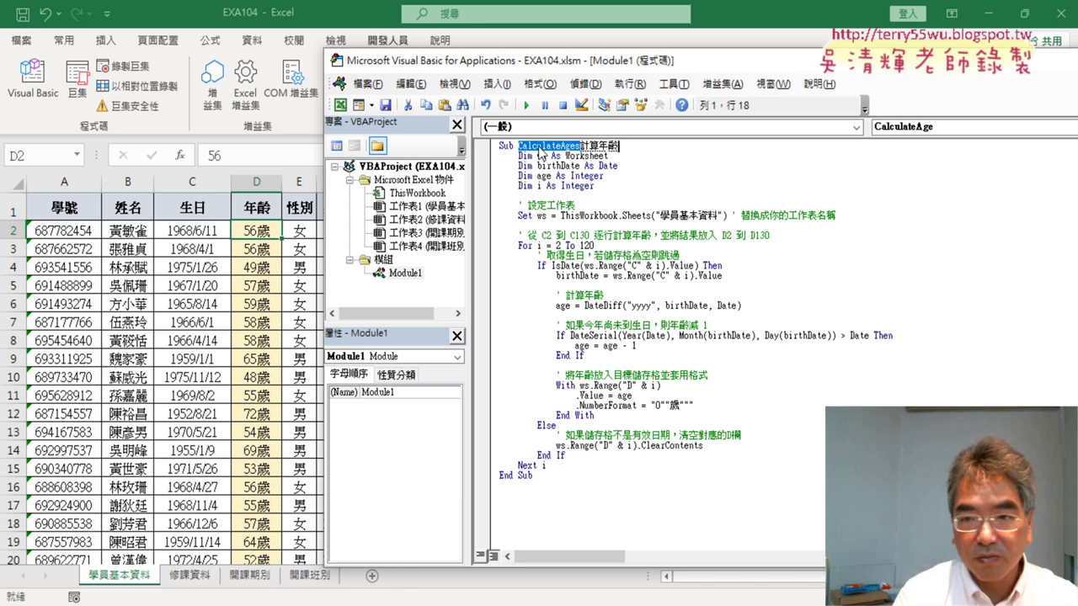
pyautogui.press('Return')
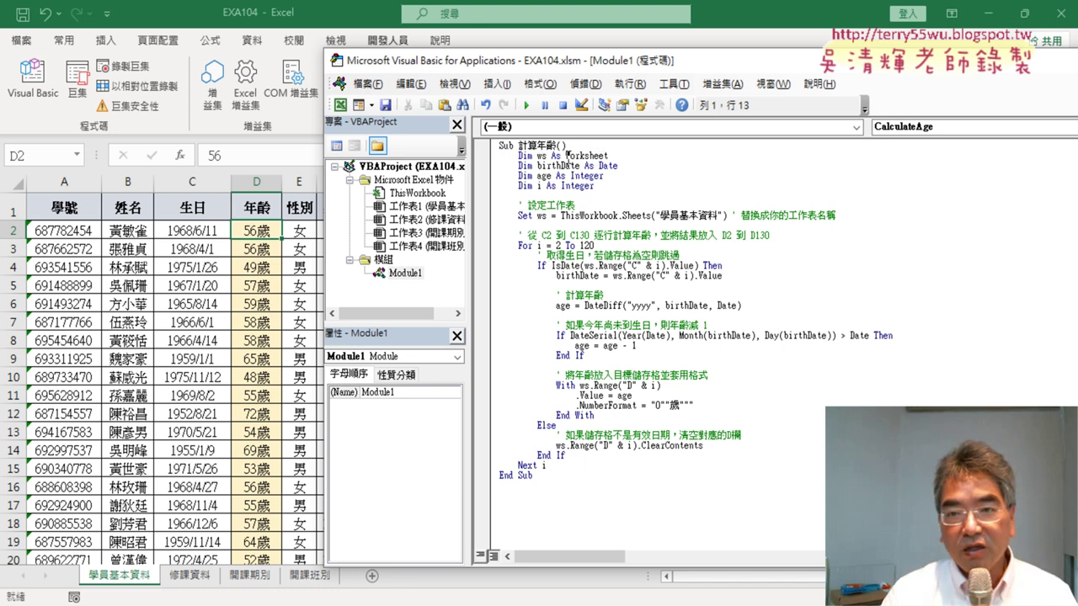
pyautogui.moveTo(557, 146); pyautogui.dragTo(518, 146)
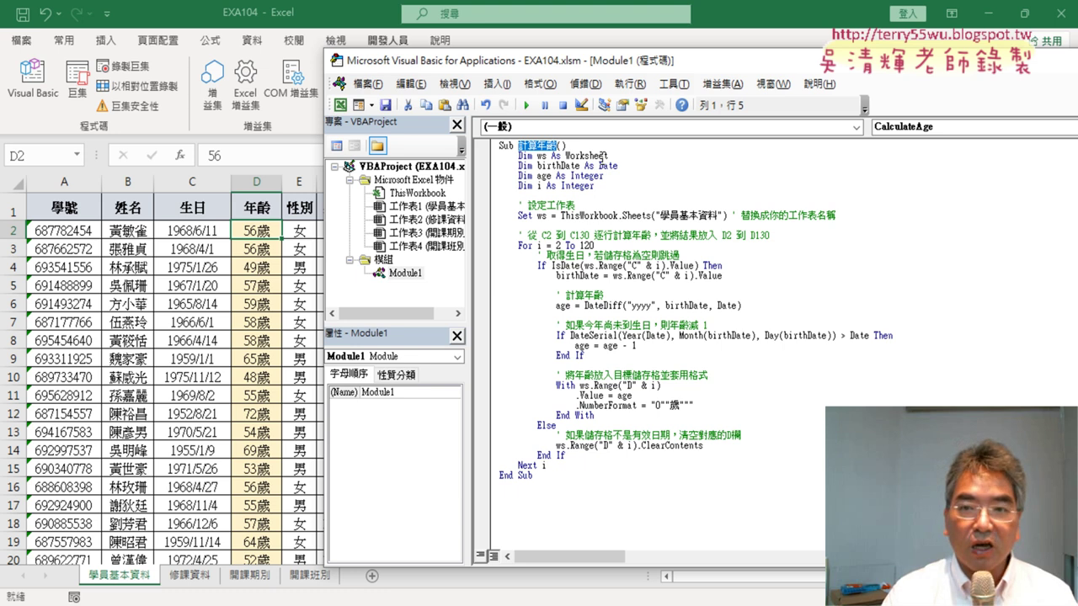
# Step: Set the VBA editor's code font size to 12 under Options > Editor Format
pyautogui.click(672, 83)
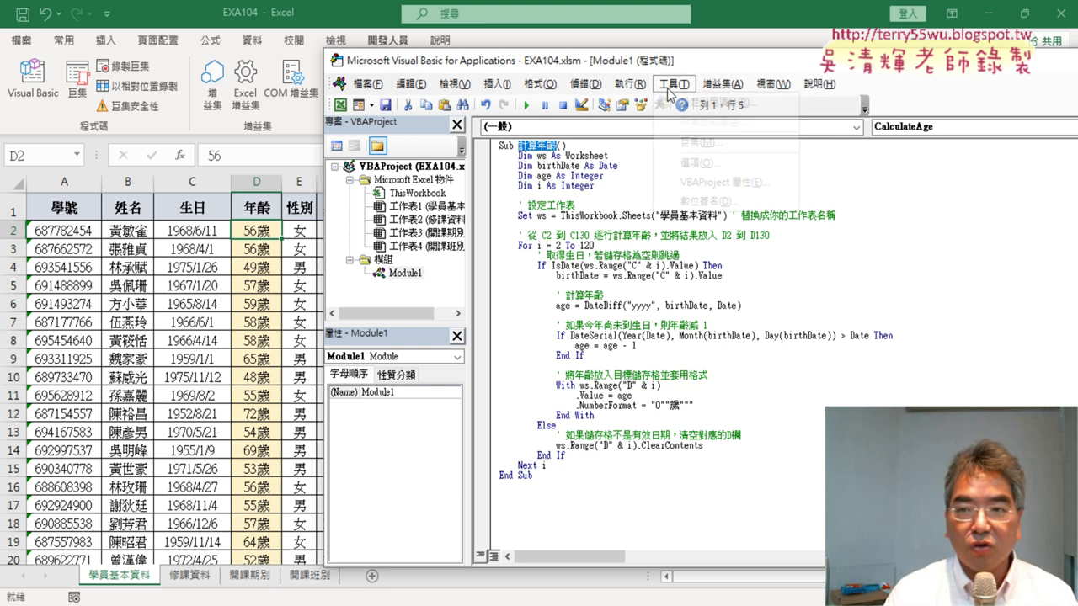
pyautogui.click(706, 163)
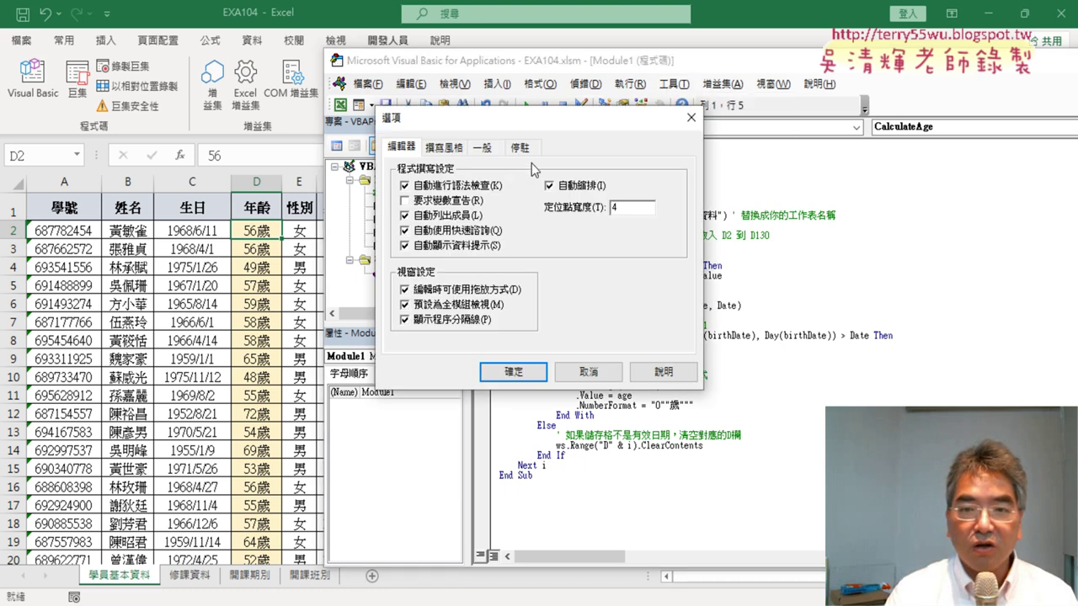
pyautogui.click(444, 148)
pyautogui.click(614, 223)
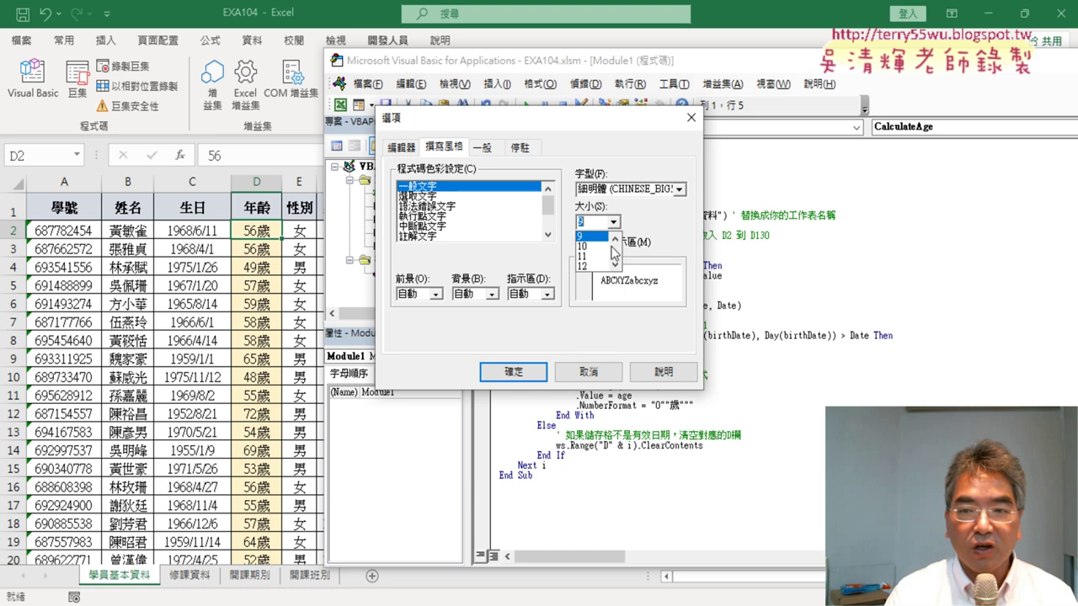
pyautogui.click(588, 267)
pyautogui.click(513, 371)
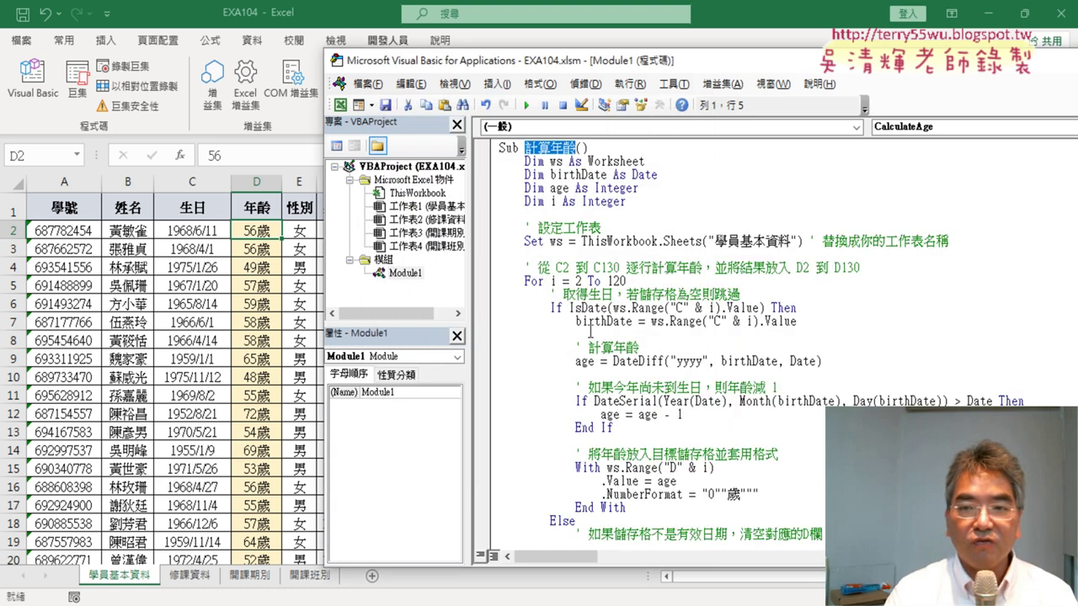
# Step: Review the 計算年齡 macro code that loops rows 2–120 into column D
pyautogui.moveTo(526, 147); pyautogui.dragTo(576, 147)
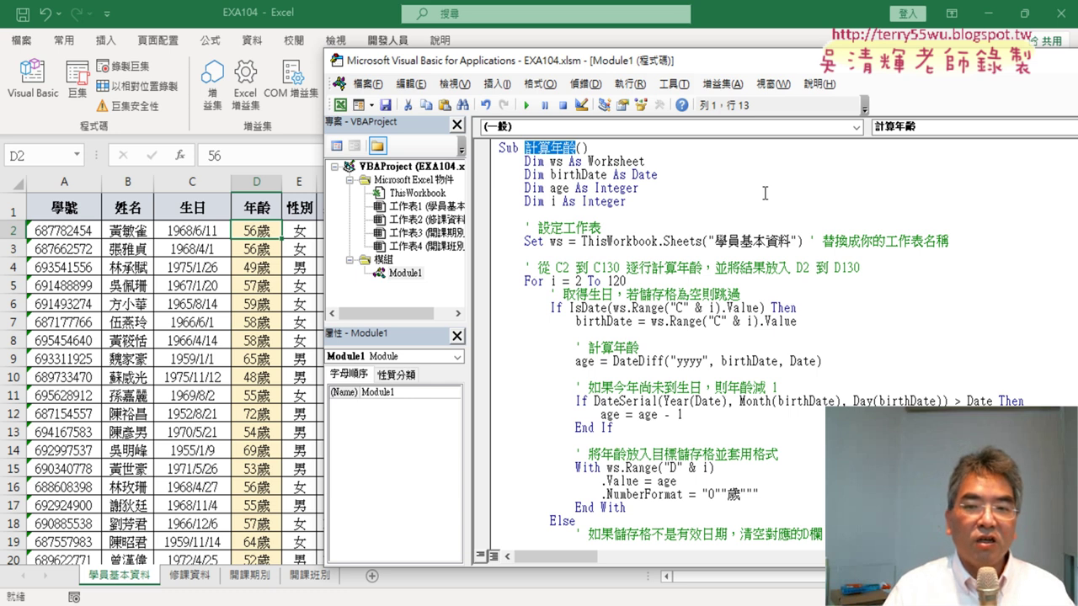
pyautogui.scroll(-2, 746, 219)
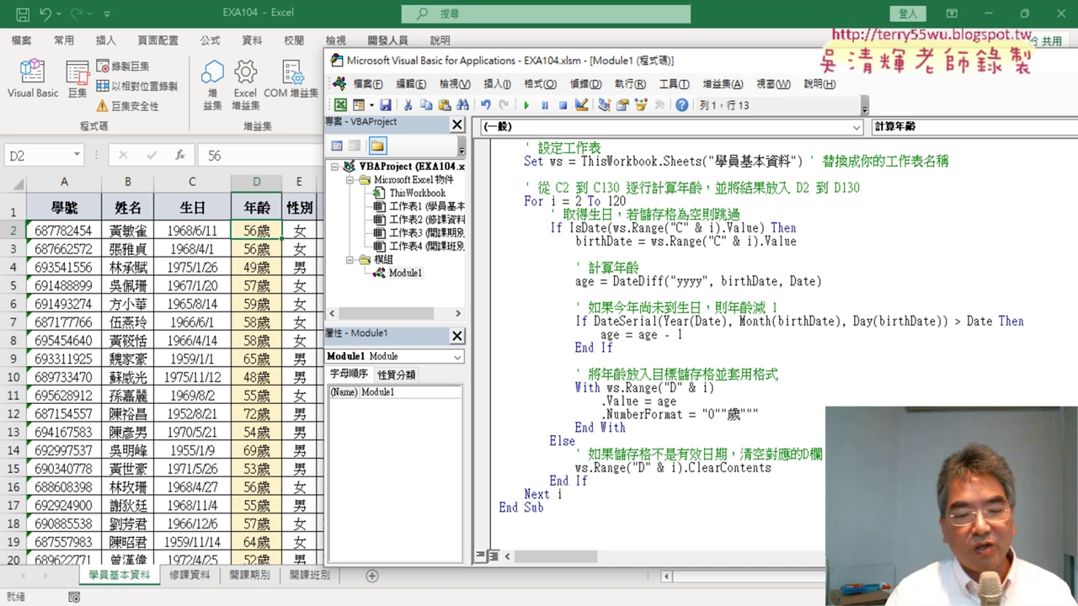
pyautogui.moveTo(290, 605)
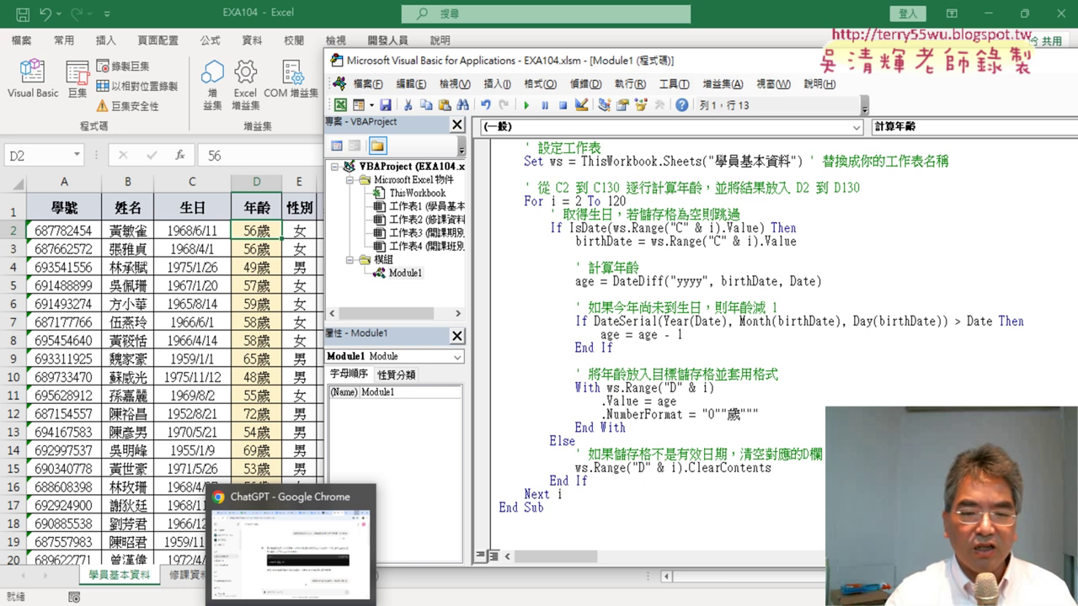
# Step: Open the 計算年齡公式 ChatGPT conversation and copy the earlier prompt's opening
pyautogui.click(308, 563)
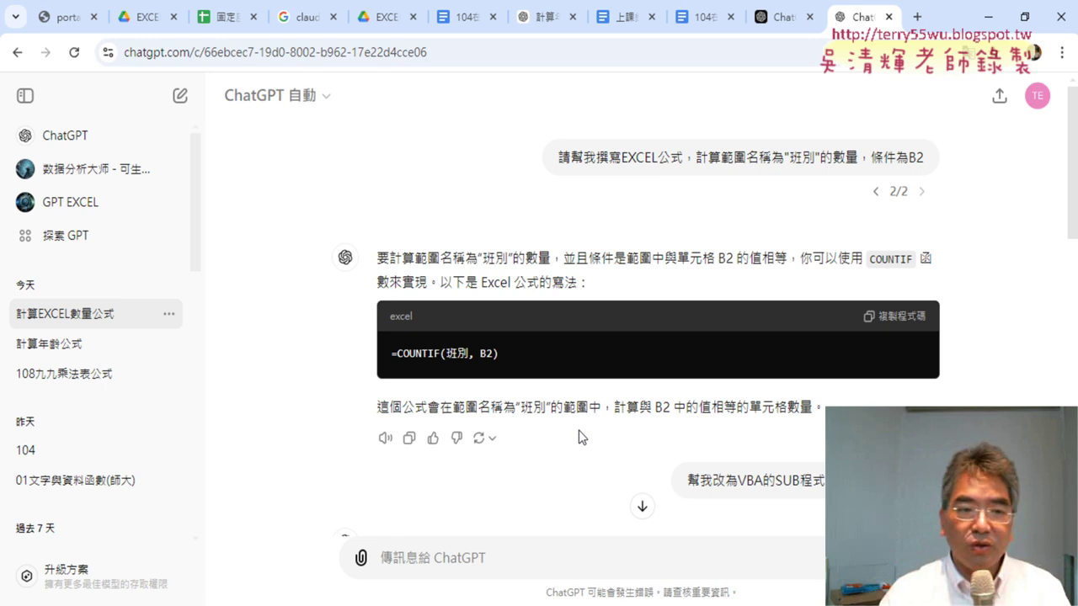
pyautogui.click(126, 346)
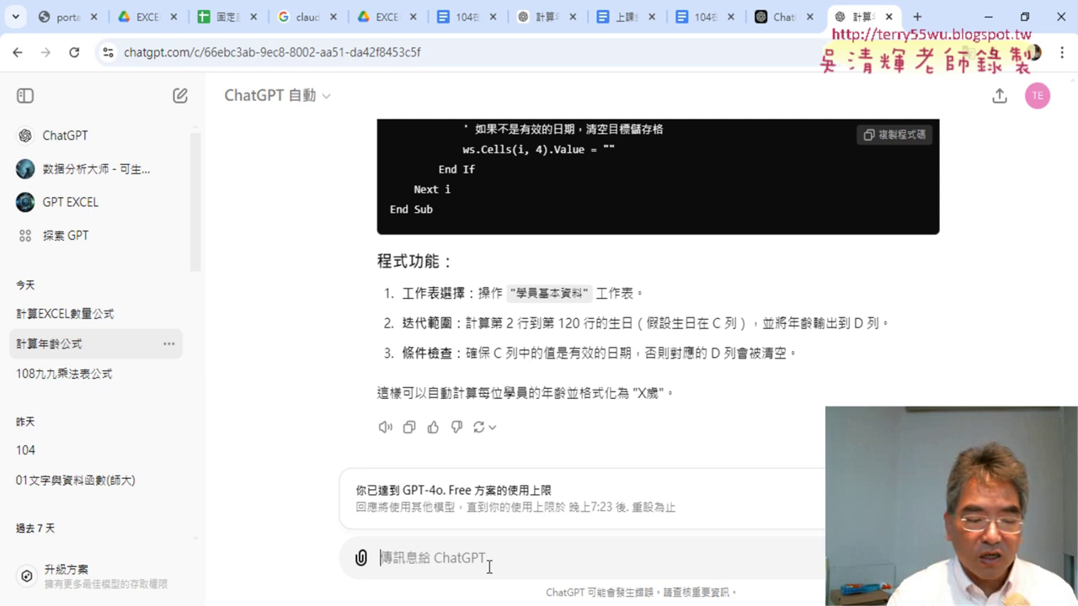
pyautogui.scroll(5, 593, 387)
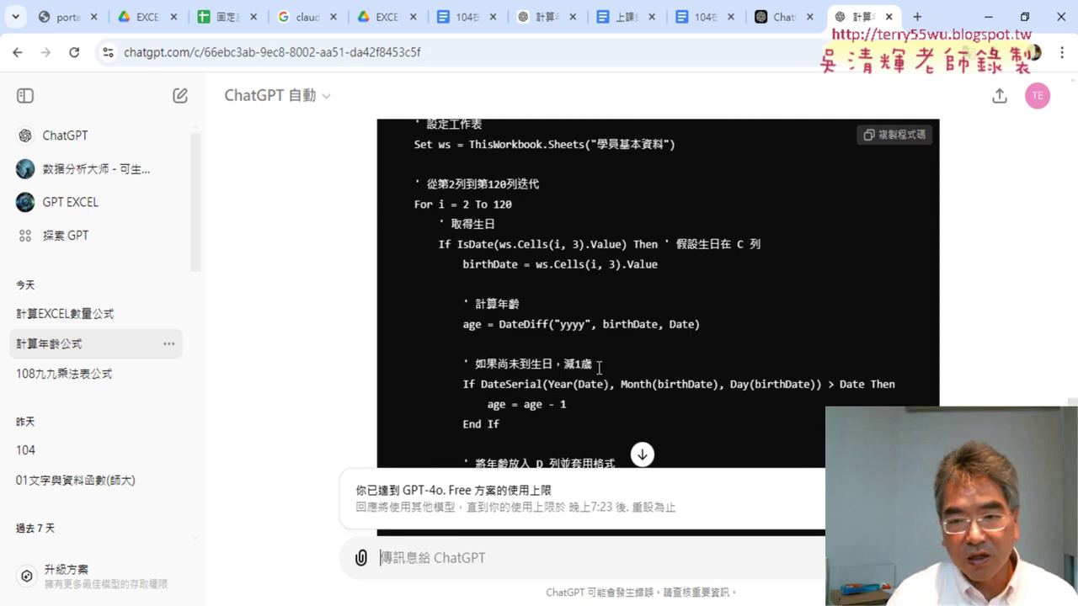
pyautogui.scroll(8, 600, 368)
pyautogui.moveTo(537, 330); pyautogui.dragTo(689, 330)
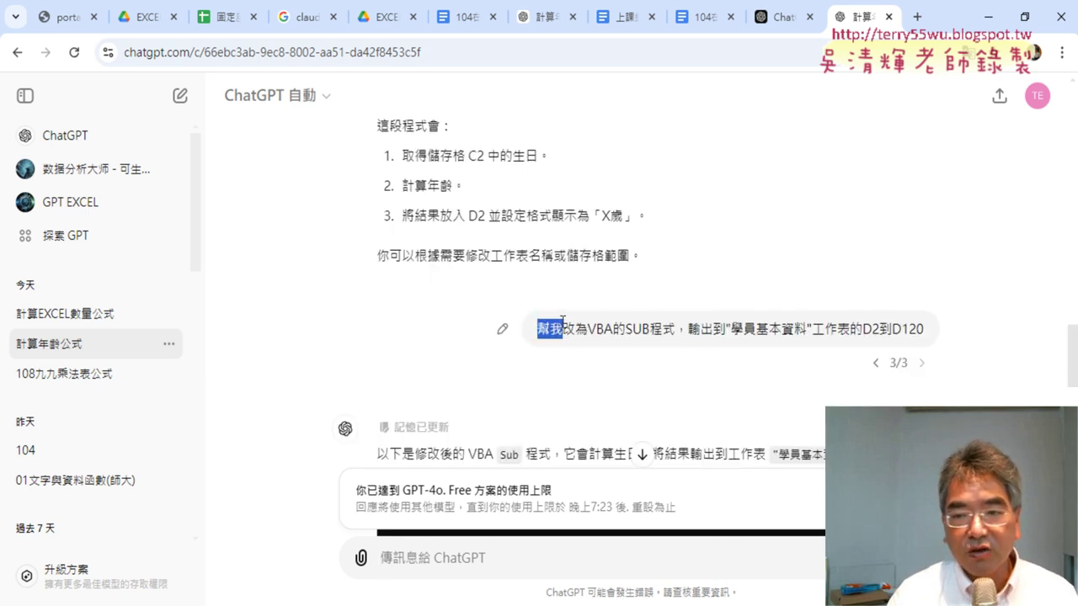
pyautogui.rightClick(625, 333)
pyautogui.click(649, 347)
# Step: Paste that prompt, add a request to clear D2:D120, and send it
pyautogui.click(482, 580)
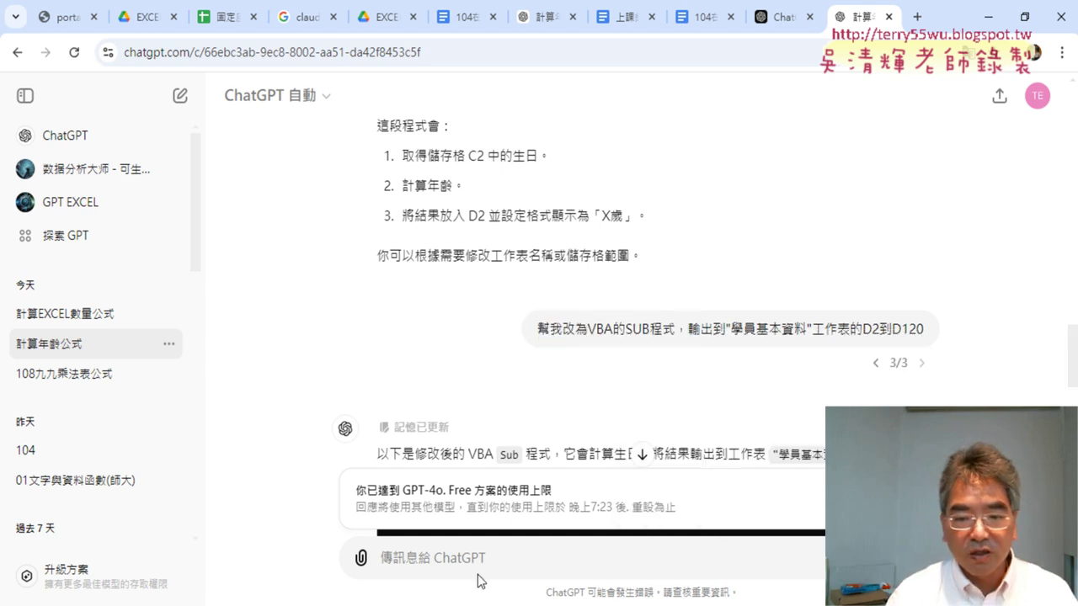
pyautogui.hotkey('ctrl', 'v')
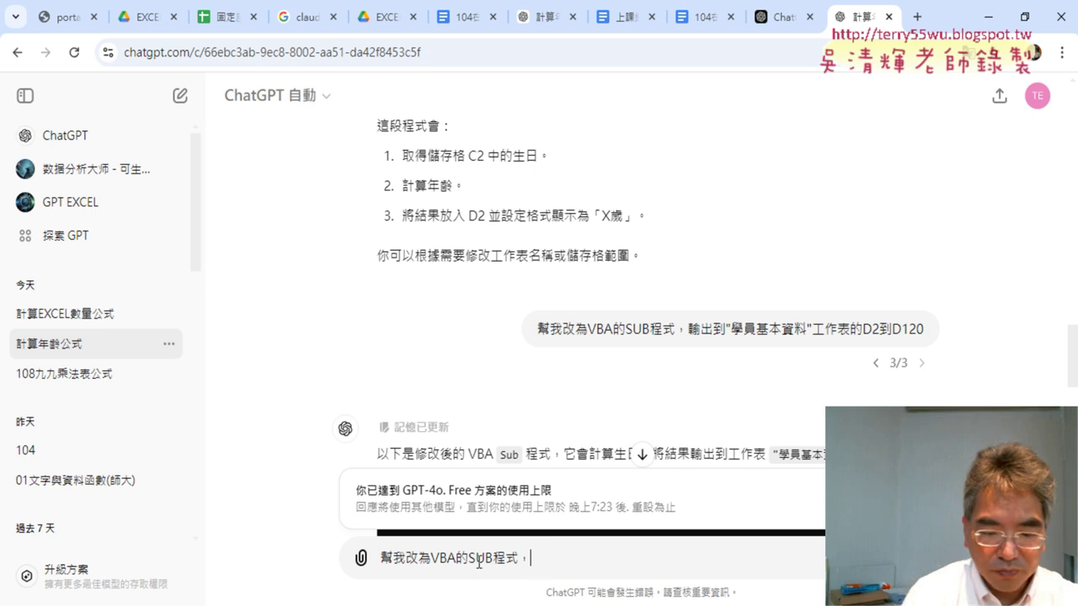
pyautogui.write('ㄑㄧㄥㄔㄨˊ')
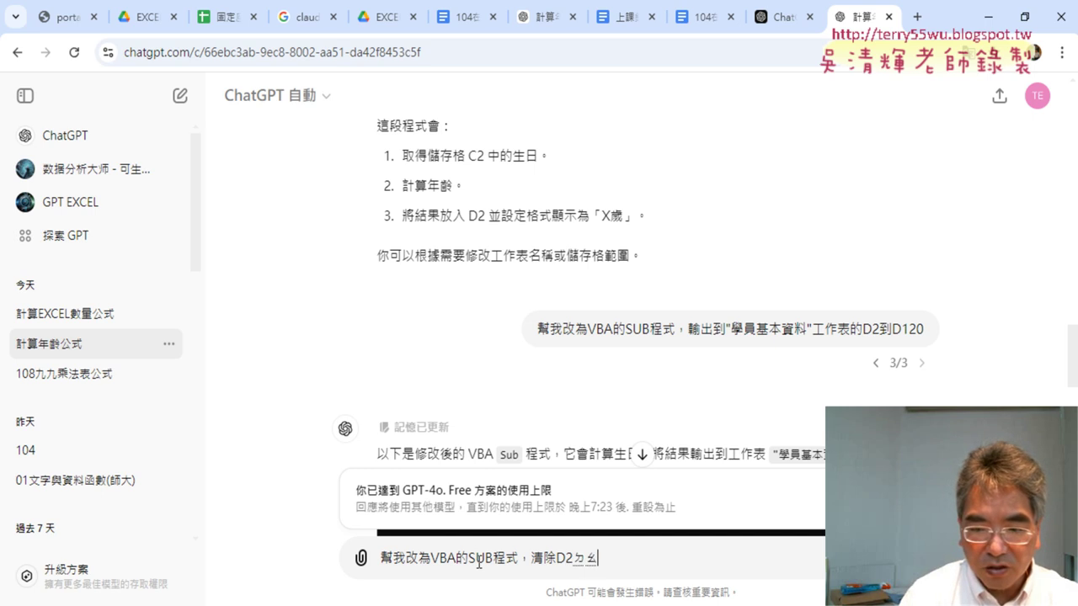
pyautogui.write('ˋ')
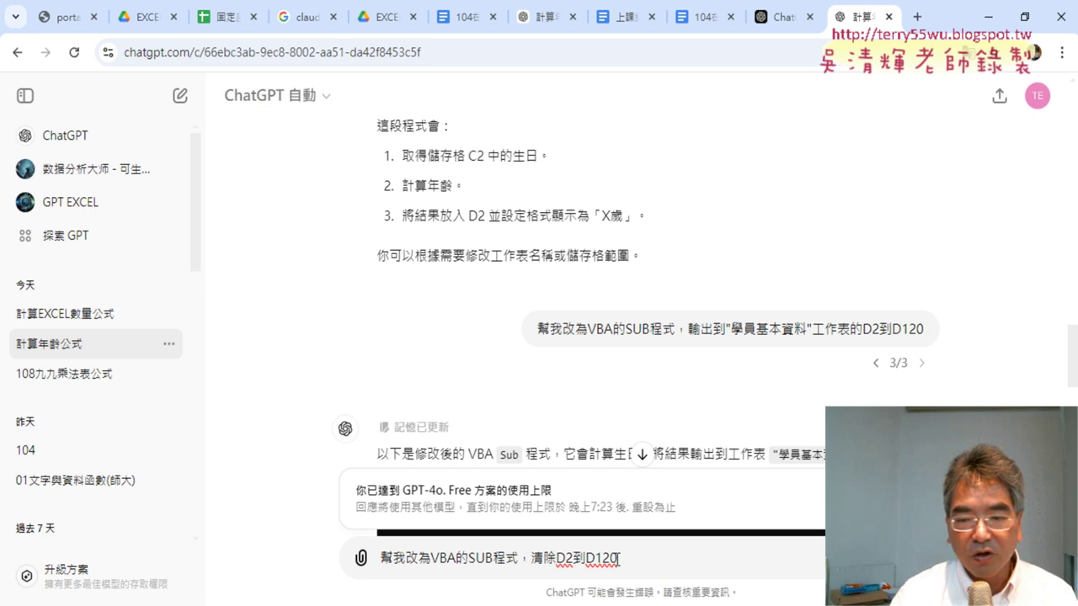
pyautogui.moveTo(619, 559); pyautogui.dragTo(520, 558)
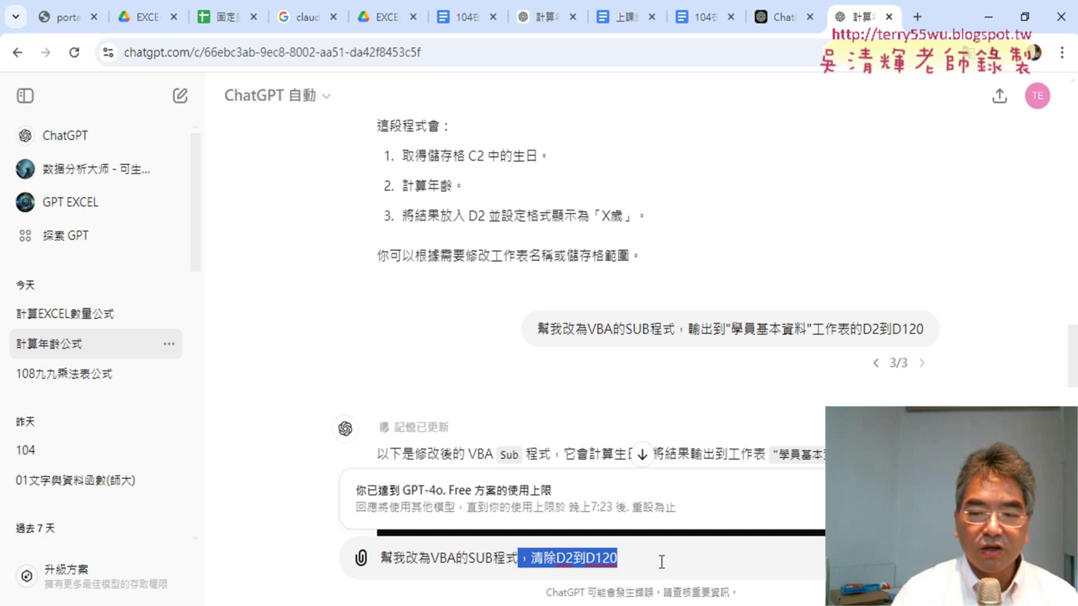
pyautogui.press('Return')
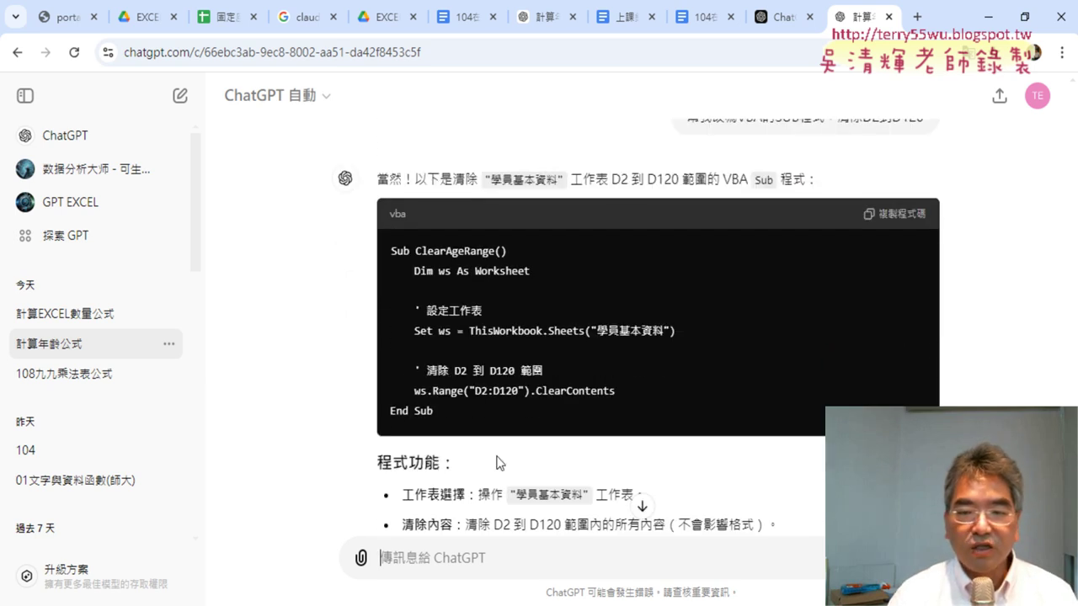
# Step: Copy the complete ClearAgeRange Sub, which uses ClearContents on 學員基本資料 D2:D120
pyautogui.moveTo(624, 390); pyautogui.dragTo(530, 407)
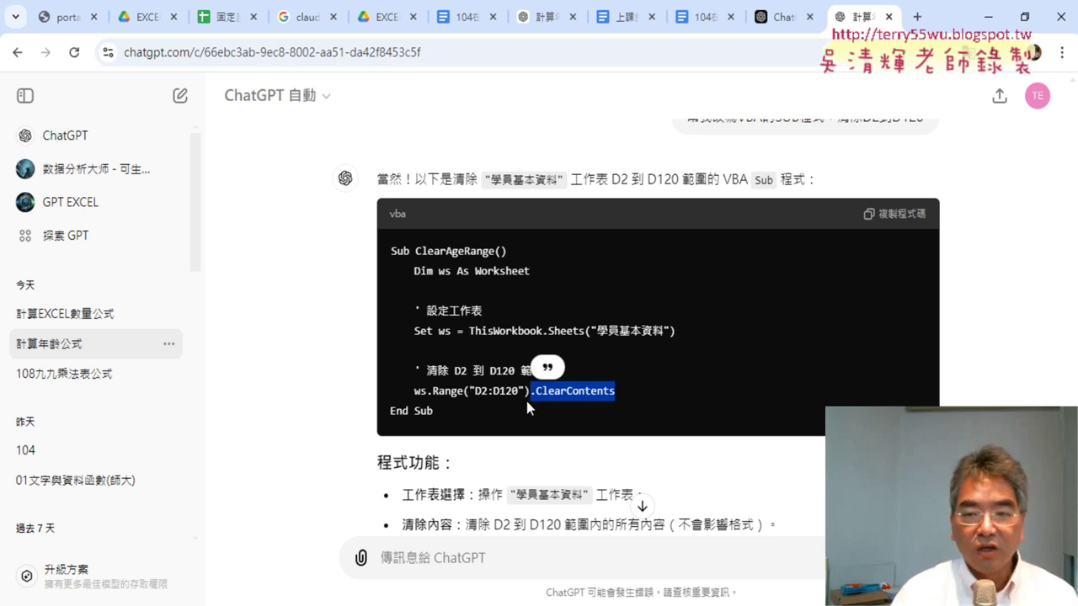
pyautogui.moveTo(592, 331); pyautogui.dragTo(671, 330)
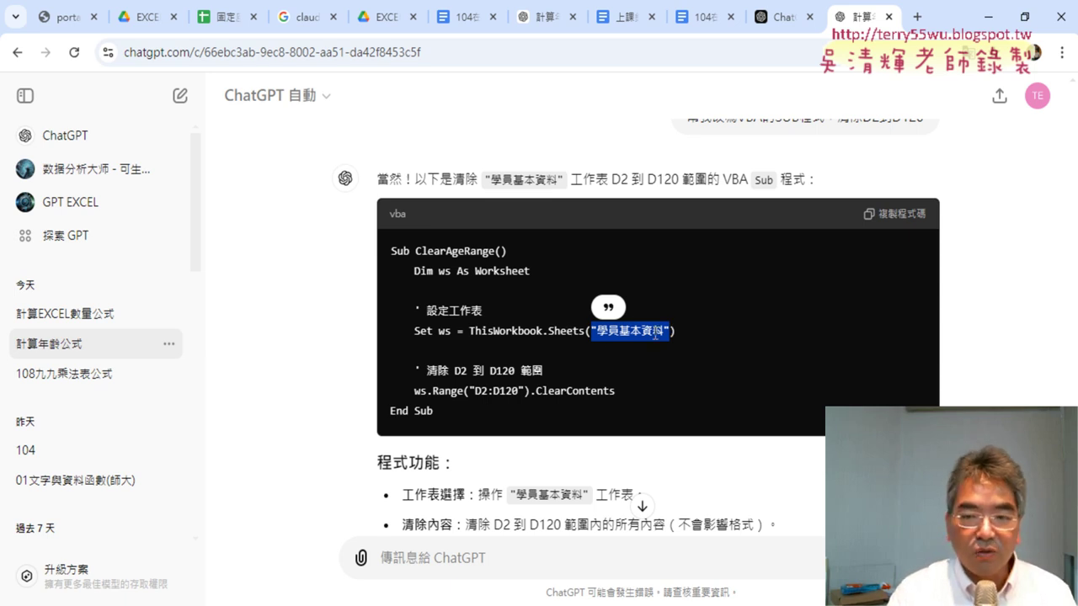
pyautogui.moveTo(448, 408); pyautogui.dragTo(388, 259)
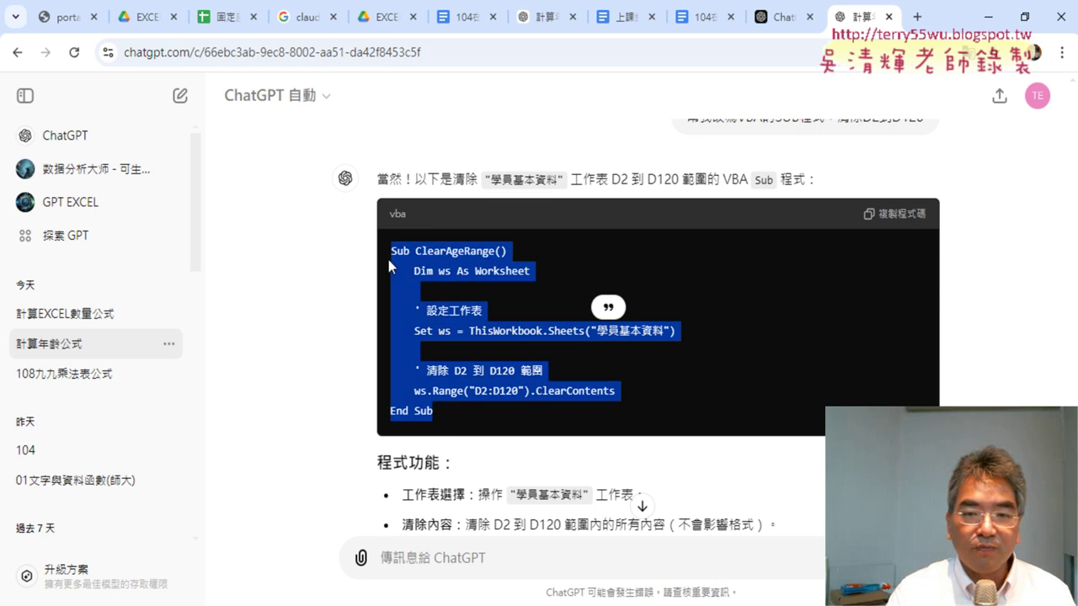
pyautogui.rightClick(474, 265)
pyautogui.click(504, 277)
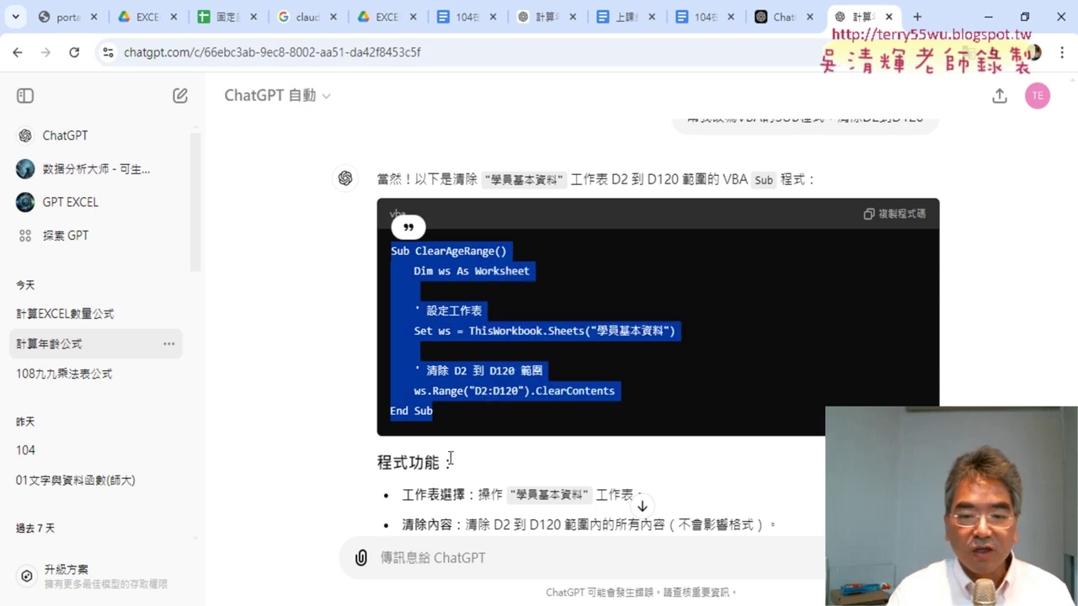
# Step: Paste the clearing Sub below 計算年齡 in Module1 and rename ClearAgeRange to 清除
pyautogui.click(438, 547)
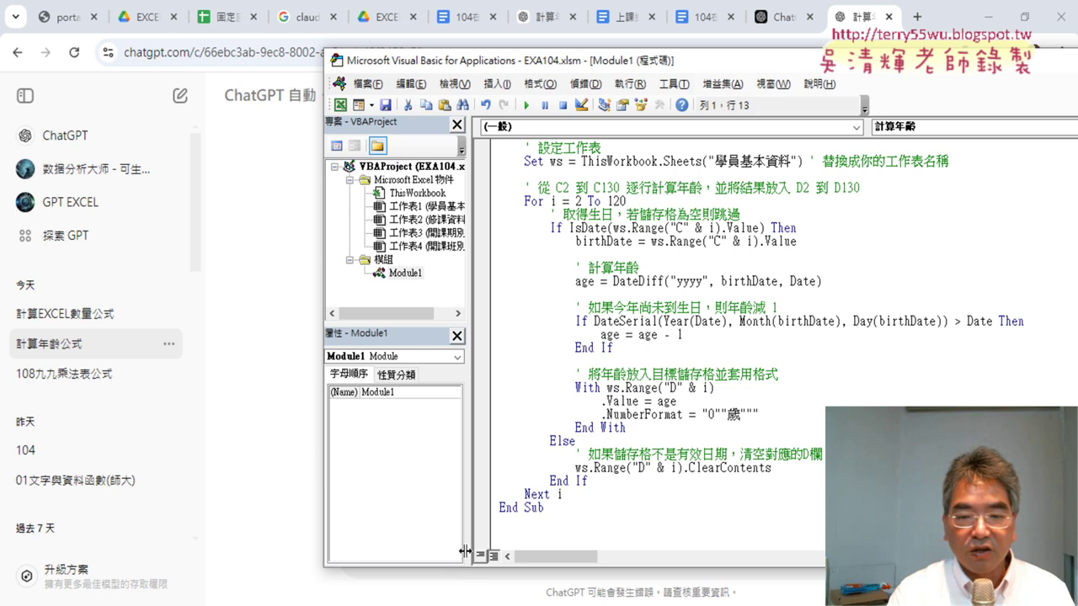
pyautogui.hotkey('ctrl', 'v')
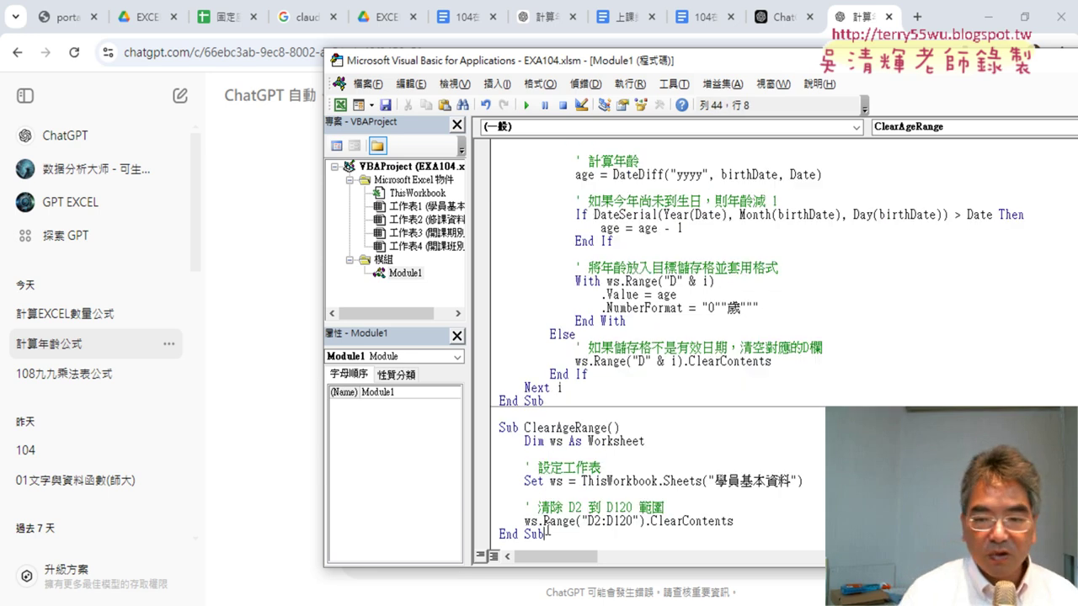
pyautogui.moveTo(608, 428); pyautogui.dragTo(530, 441)
pyautogui.doubleClick(530, 429)
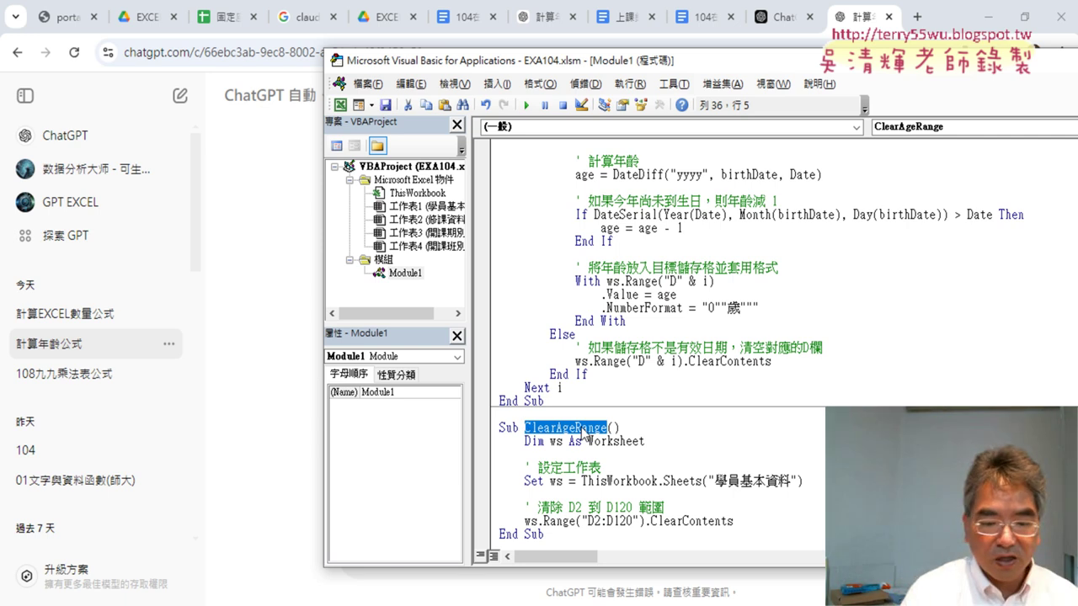
pyautogui.write('清')
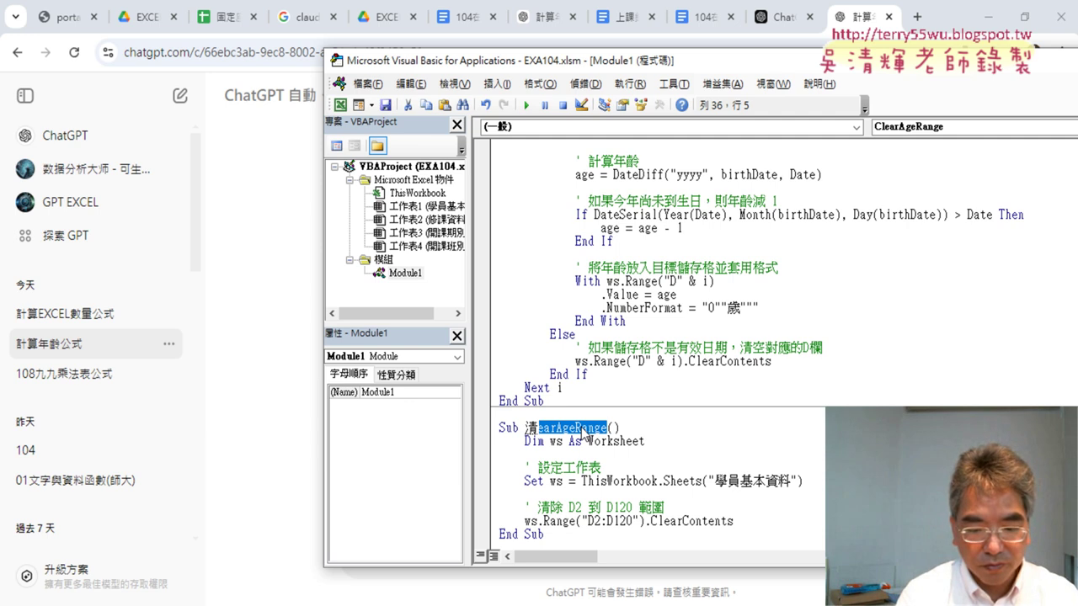
pyautogui.write('除')
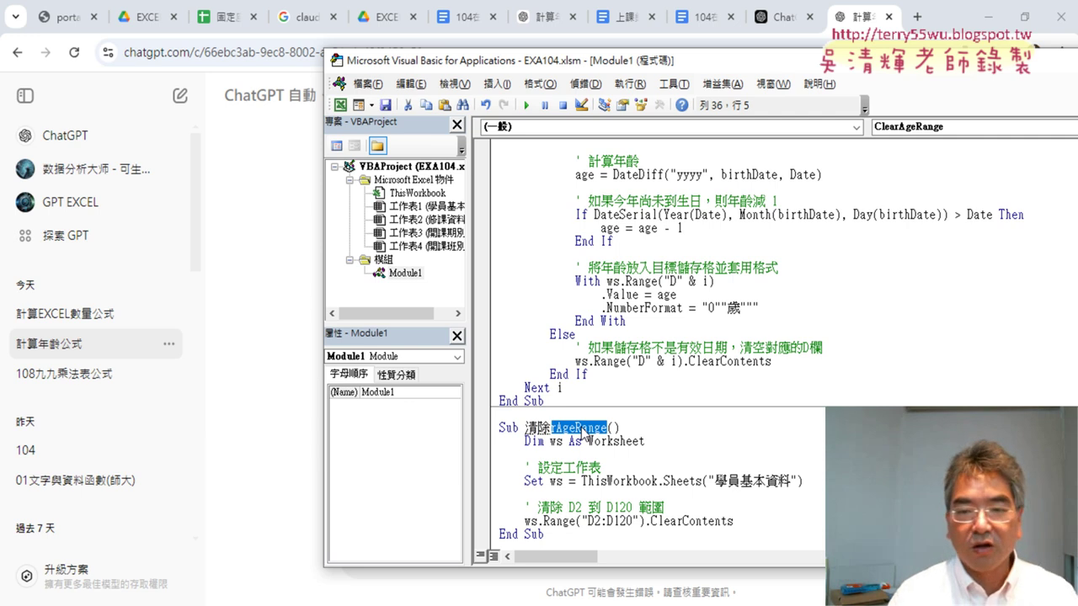
pyautogui.hotkey('ctrl', 'z')
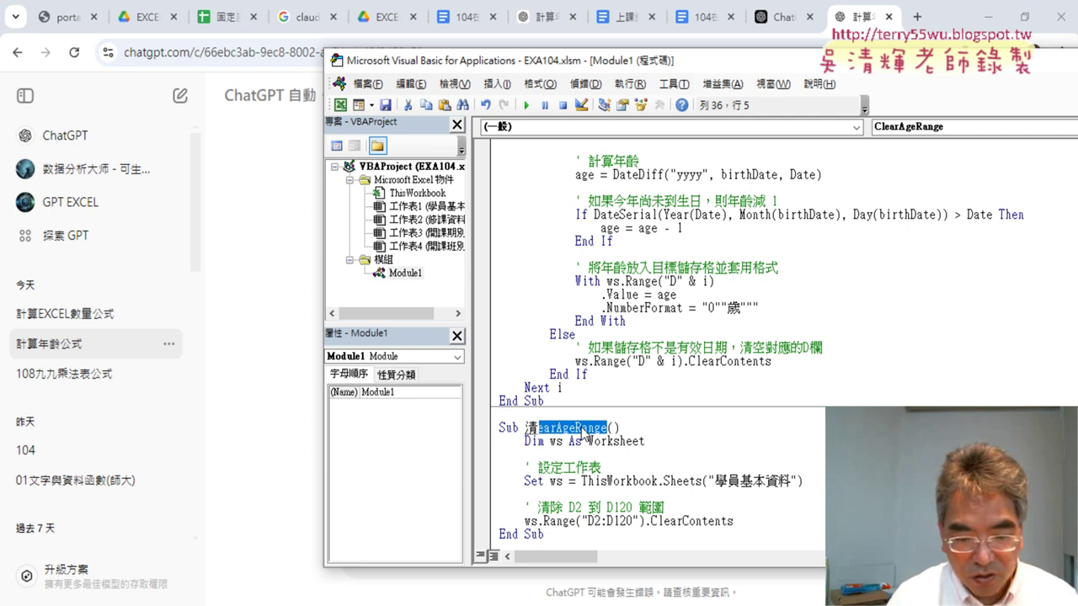
pyautogui.write('.x')
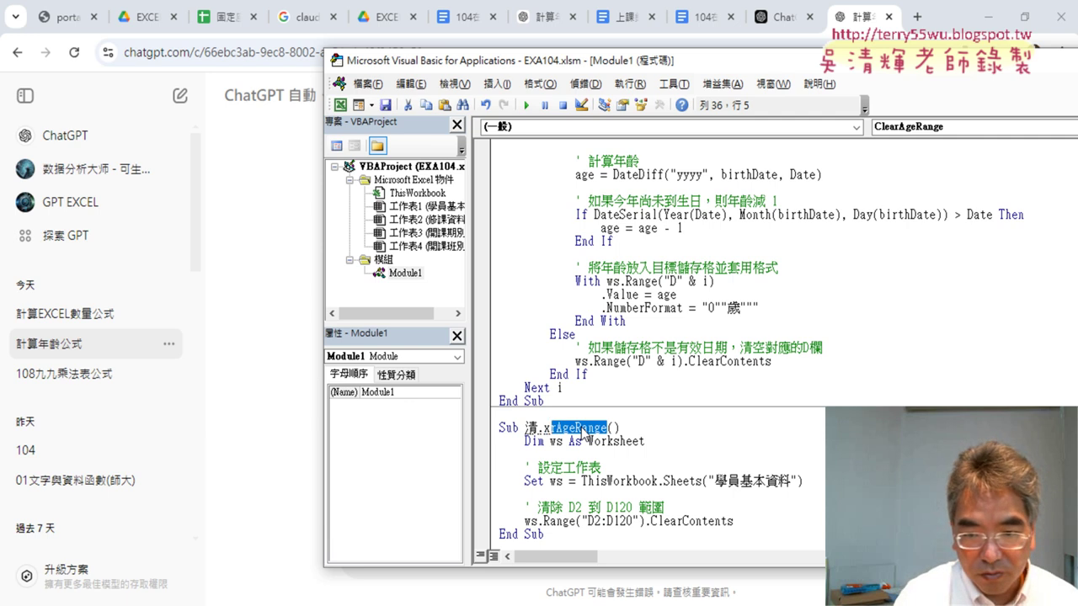
pyautogui.write('除')
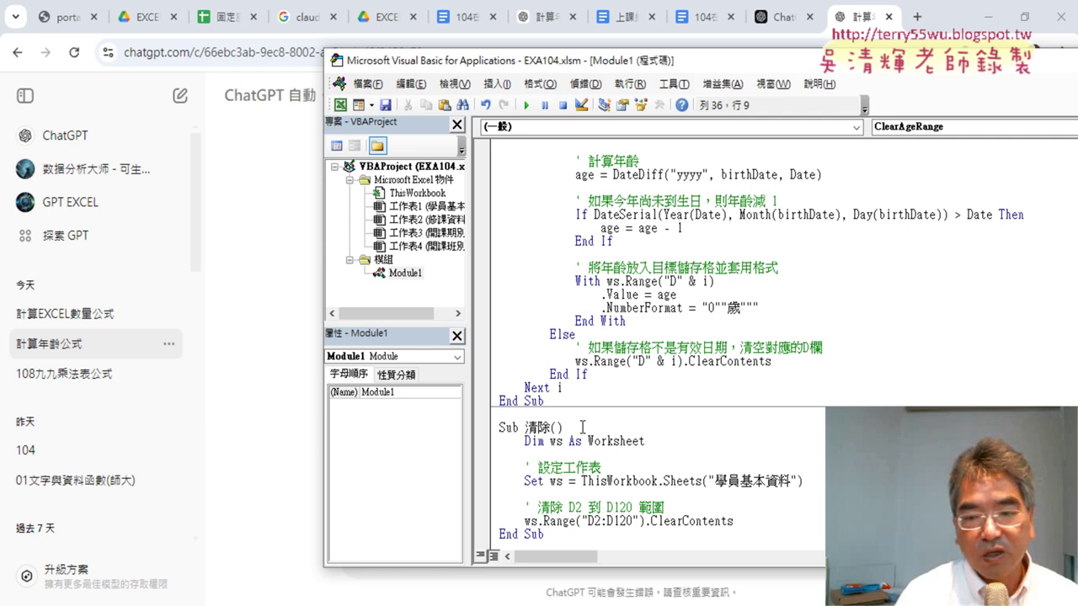
pyautogui.click(993, 17)
# Step: Run 清除 to empty the age column, then run 計算年齡 to refill it
pyautogui.click(994, 17)
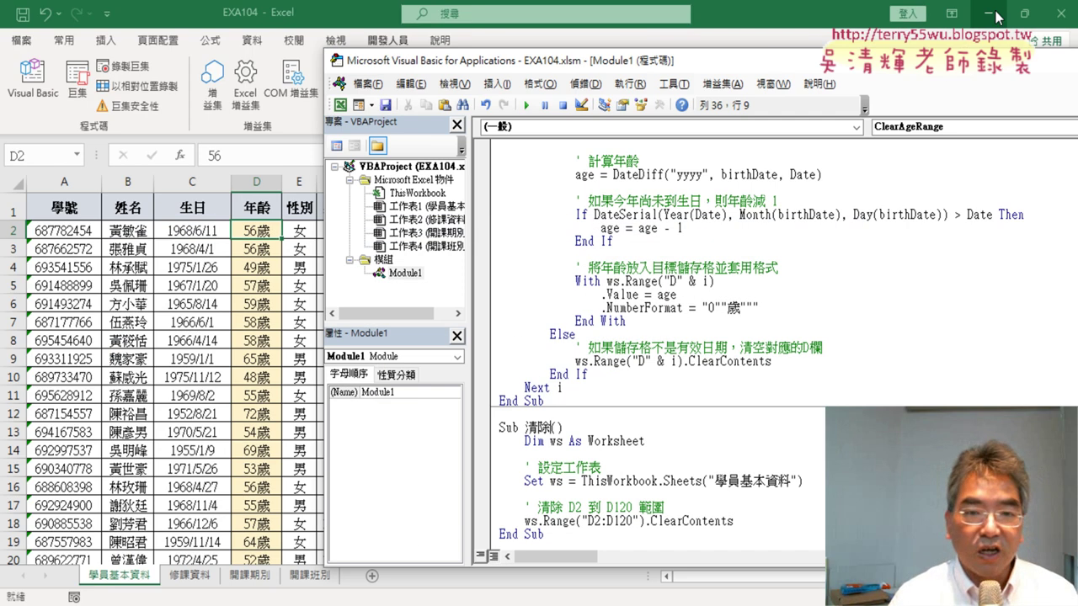
pyautogui.scroll(-1, 623, 472)
pyautogui.click(616, 457)
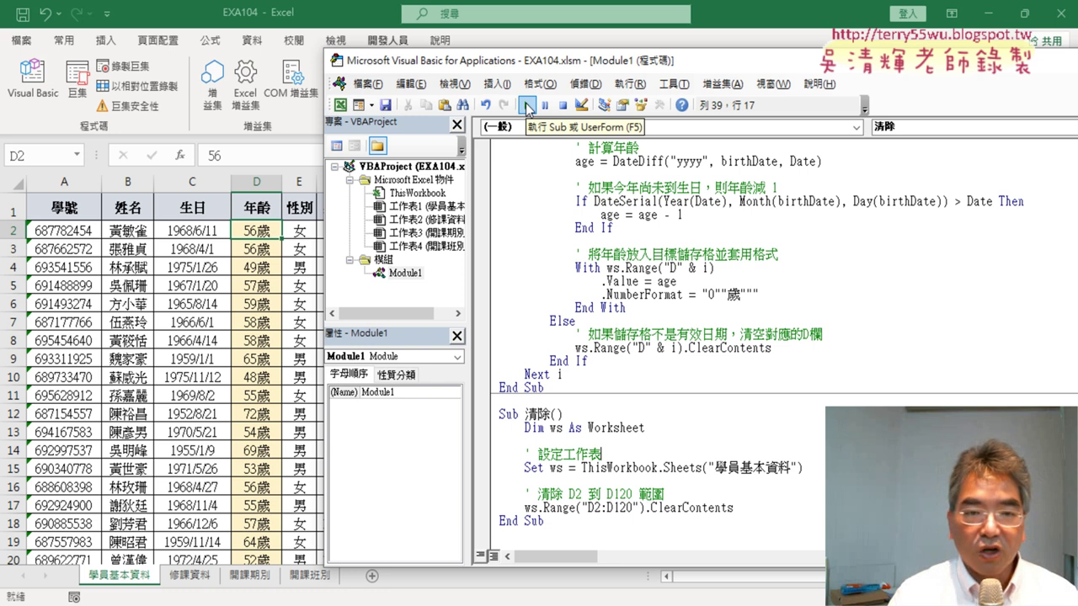
pyautogui.click(527, 105)
pyautogui.click(637, 228)
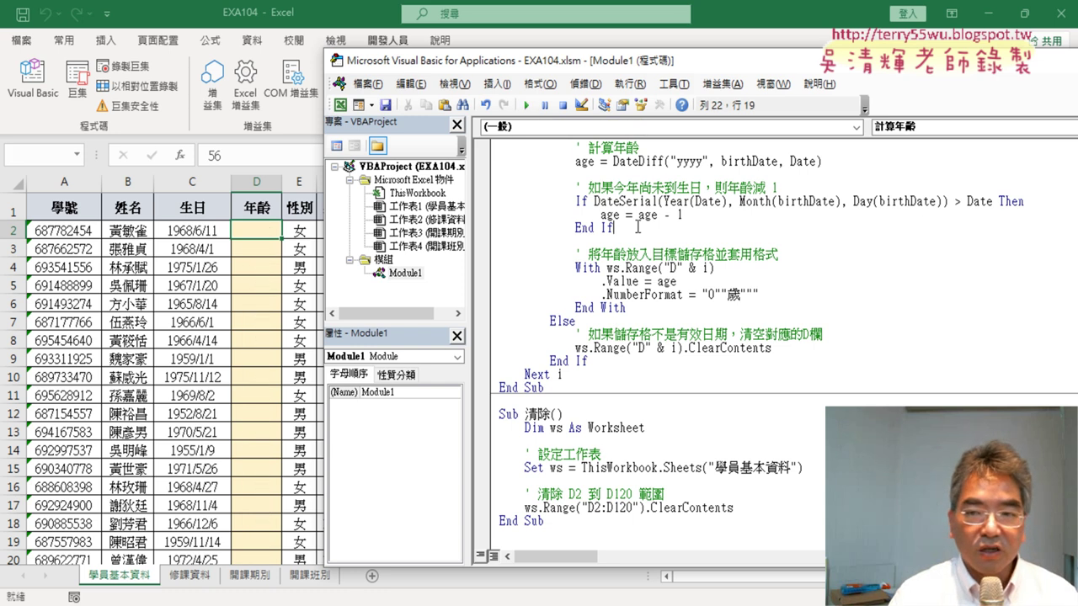
pyautogui.click(524, 106)
pyautogui.scroll(3, 595, 207)
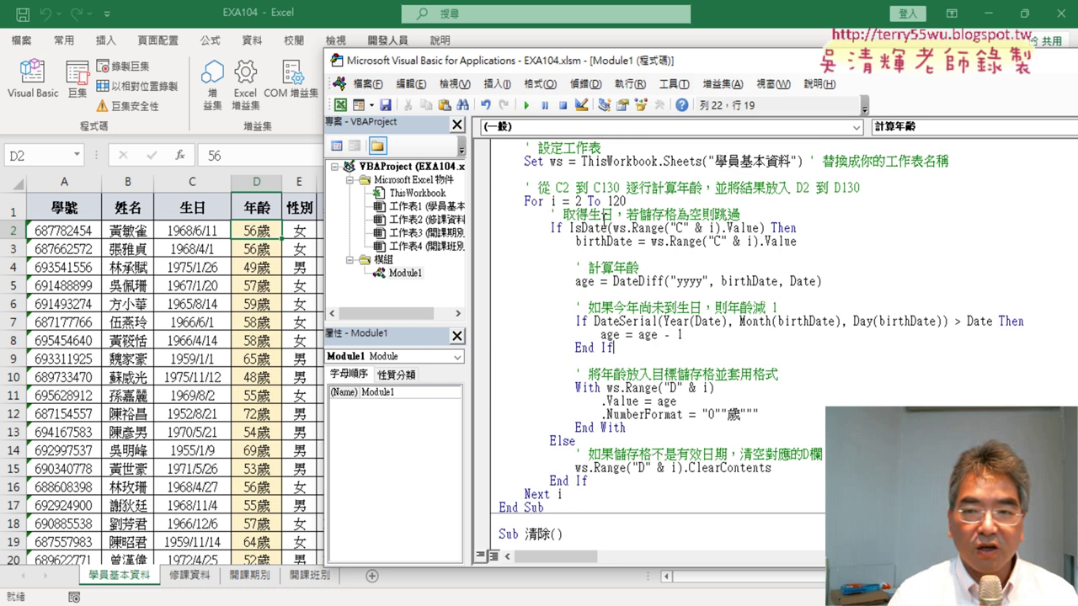
pyautogui.scroll(2, 595, 206)
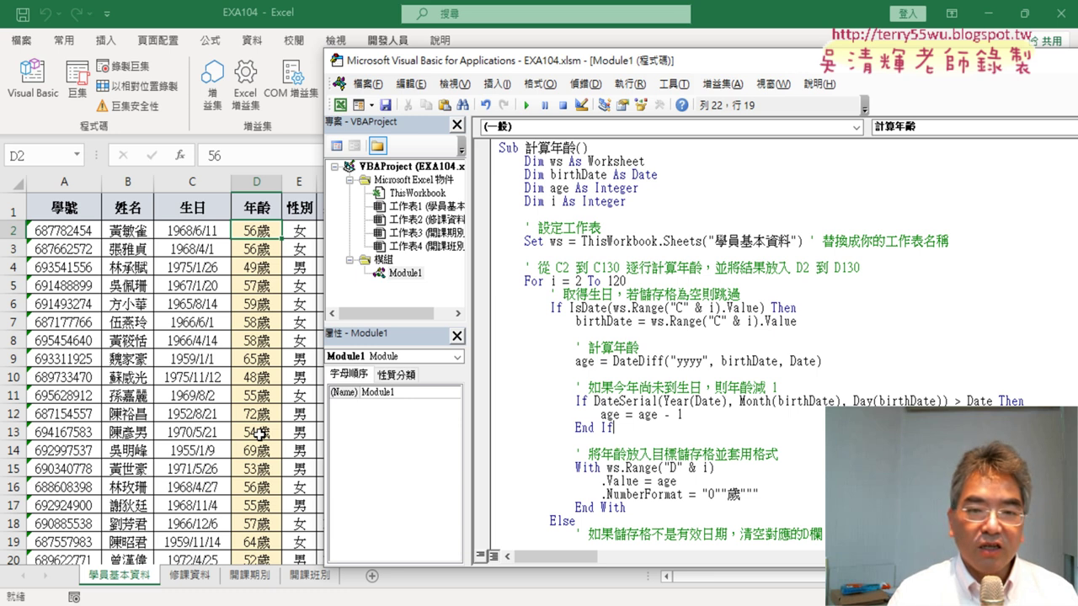
# Step: Draw a Form Controls button at L2:M2 and assign it the 計算年齡 macro
pyautogui.click(259, 433)
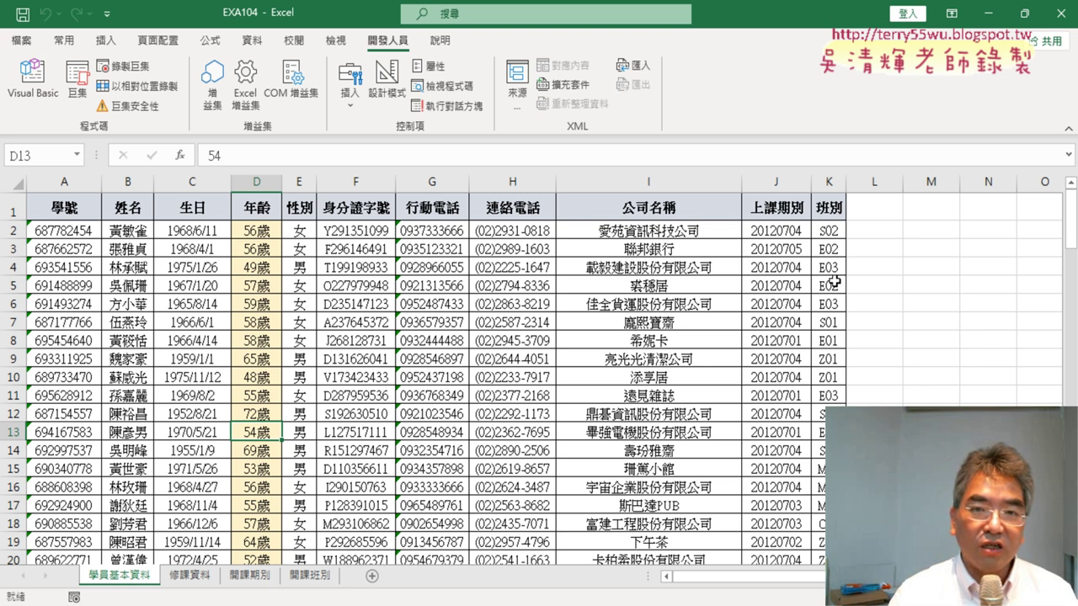
pyautogui.click(355, 113)
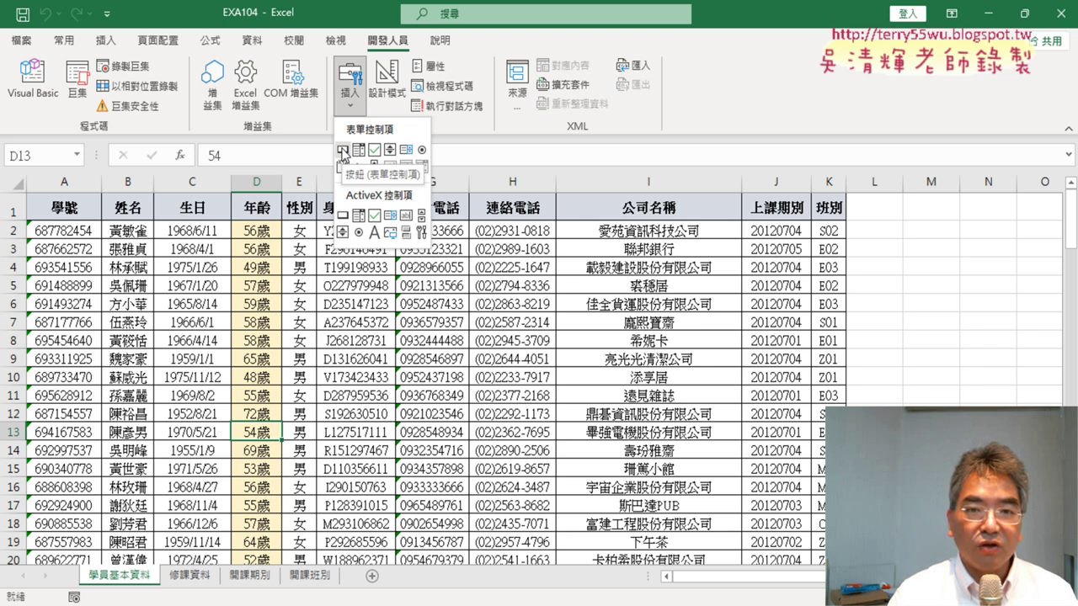
pyautogui.click(343, 150)
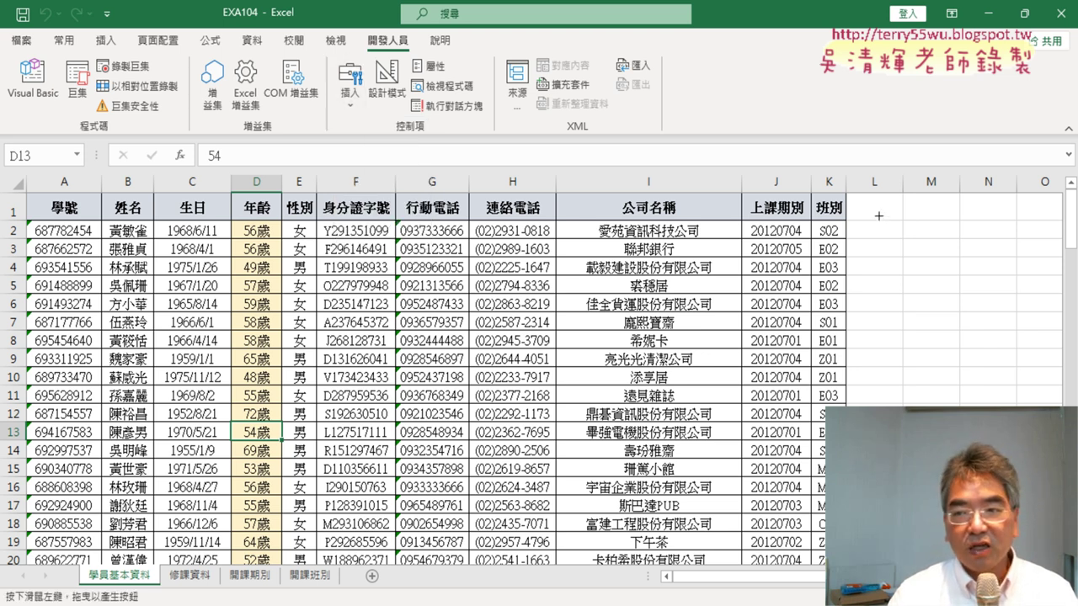
pyautogui.moveTo(880, 216); pyautogui.dragTo(981, 249)
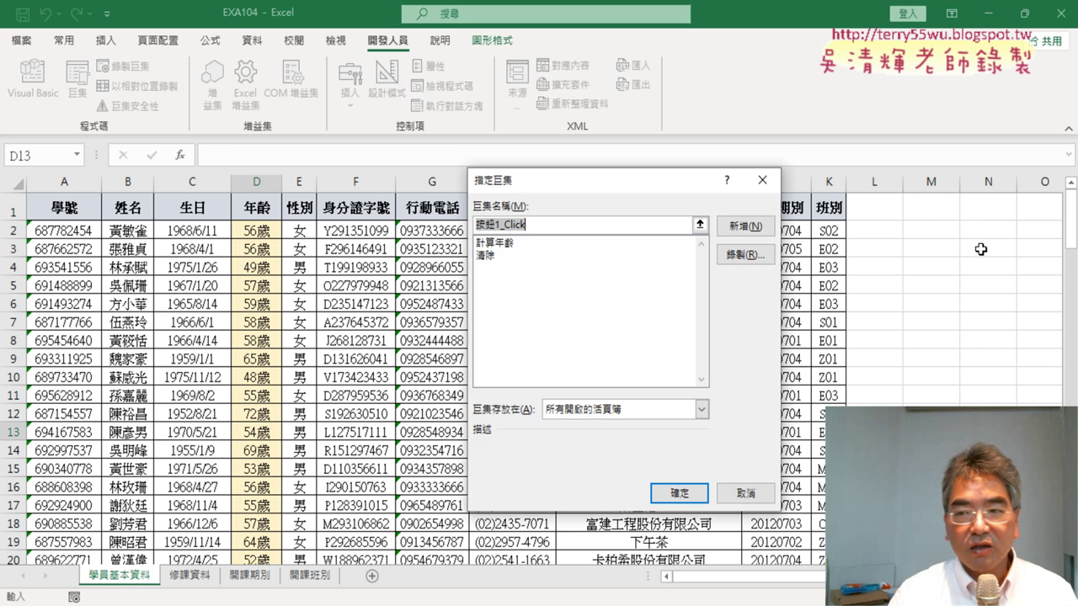
pyautogui.click(510, 243)
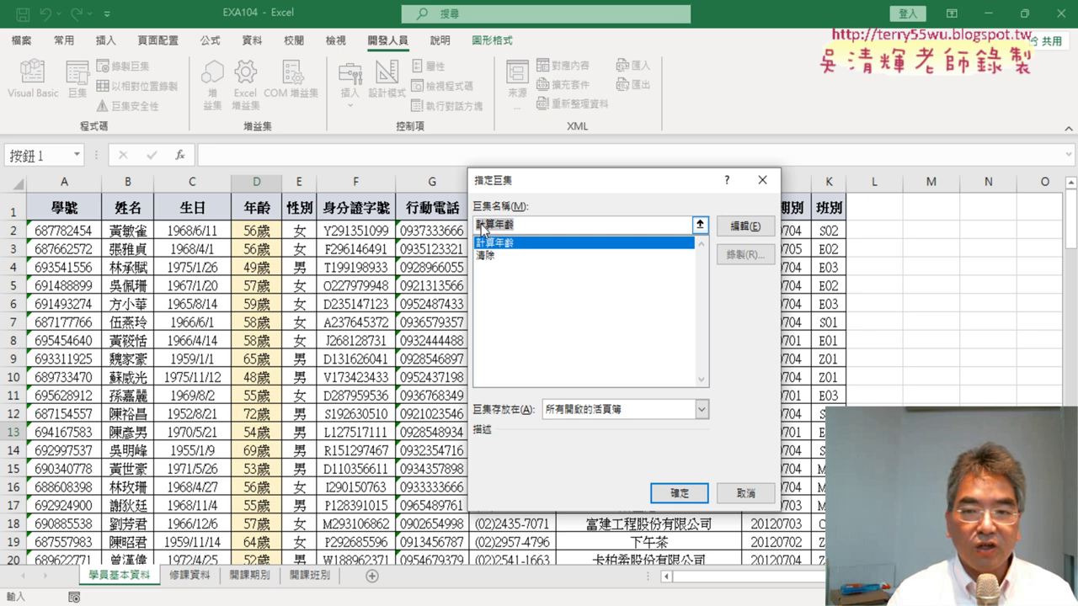
pyautogui.rightClick(485, 223)
pyautogui.click(510, 251)
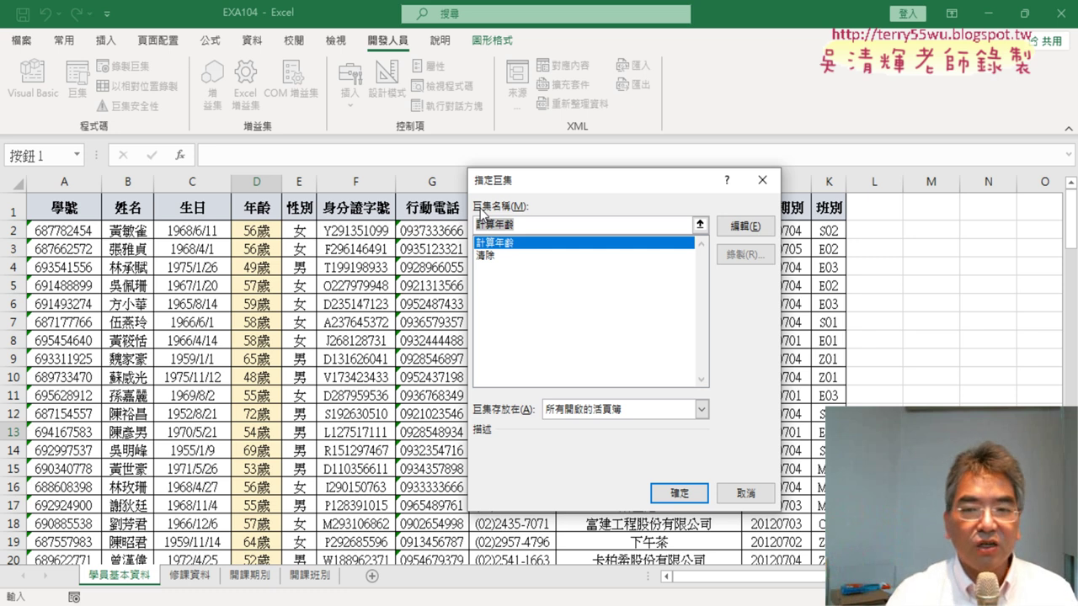
pyautogui.click(679, 493)
# Step: Change the button's label to 計算年齡
pyautogui.click(916, 237)
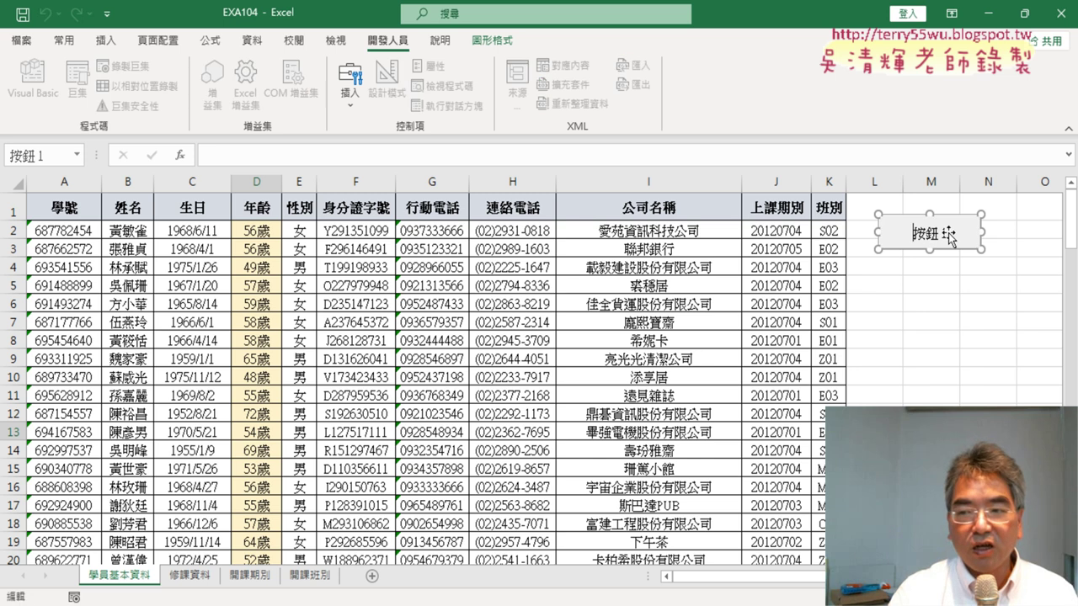
pyautogui.press('BackSpace')
pyautogui.press('BackSpace')
pyautogui.press('BackSpace')
pyautogui.press('BackSpace')
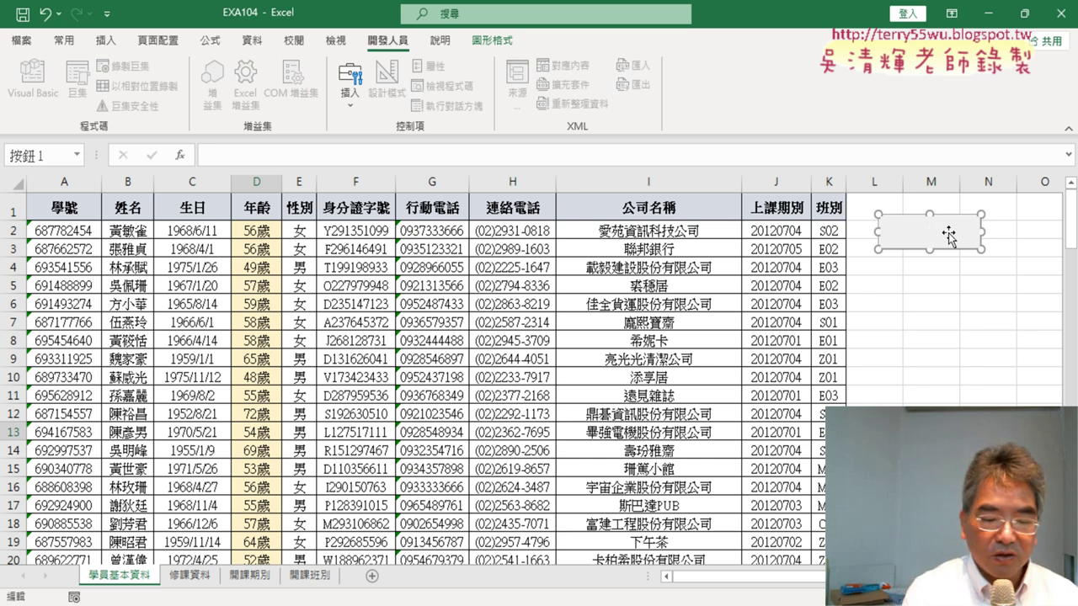
pyautogui.write('計算年齡')
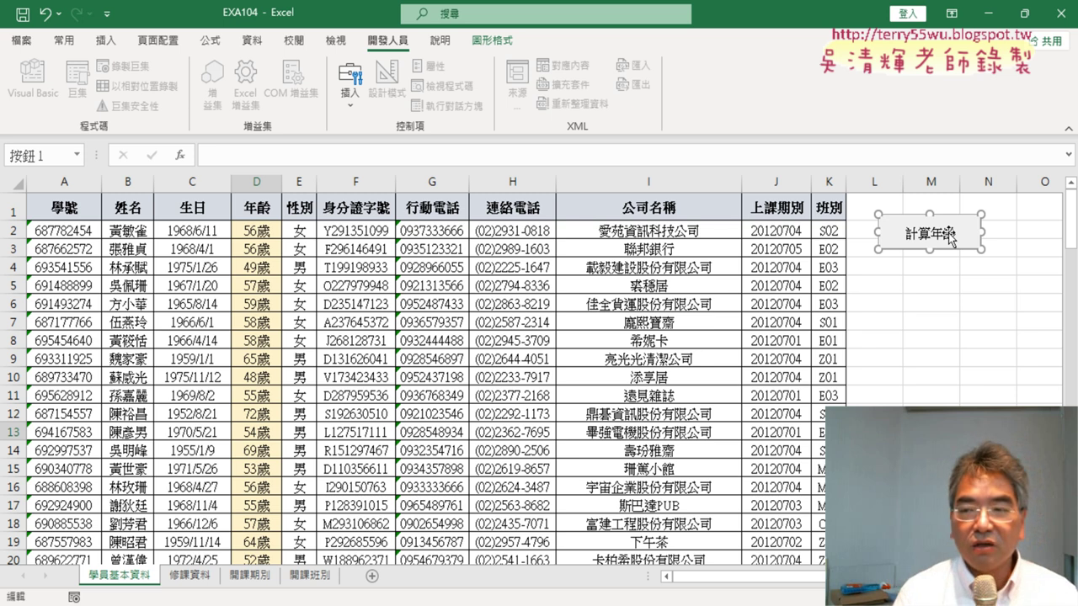
pyautogui.click(953, 296)
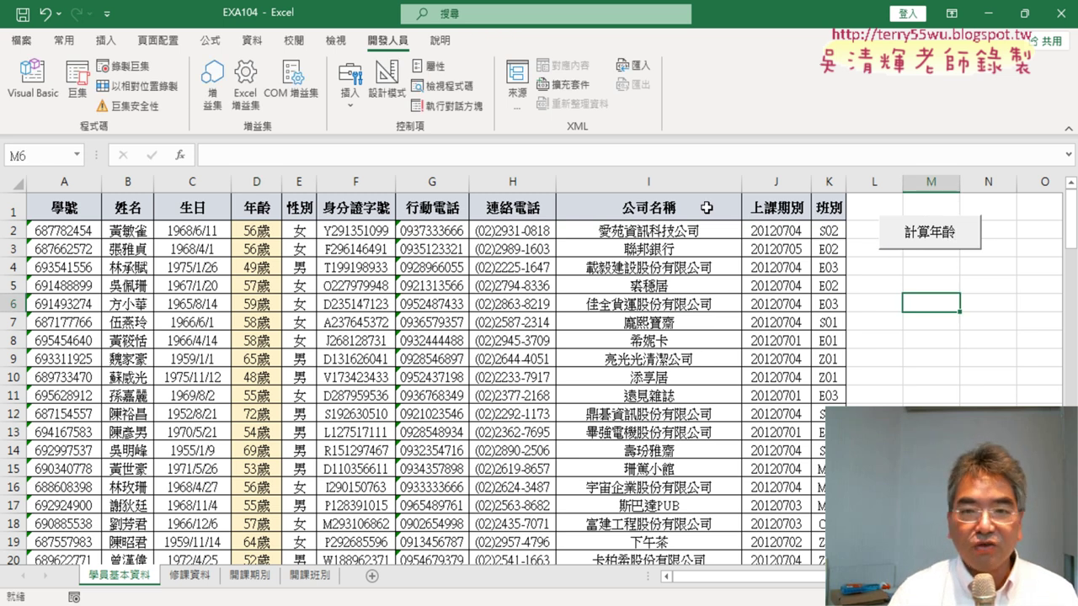
# Step: Duplicate the 計算年齡 button and place the copy just below the original
pyautogui.click(349, 88)
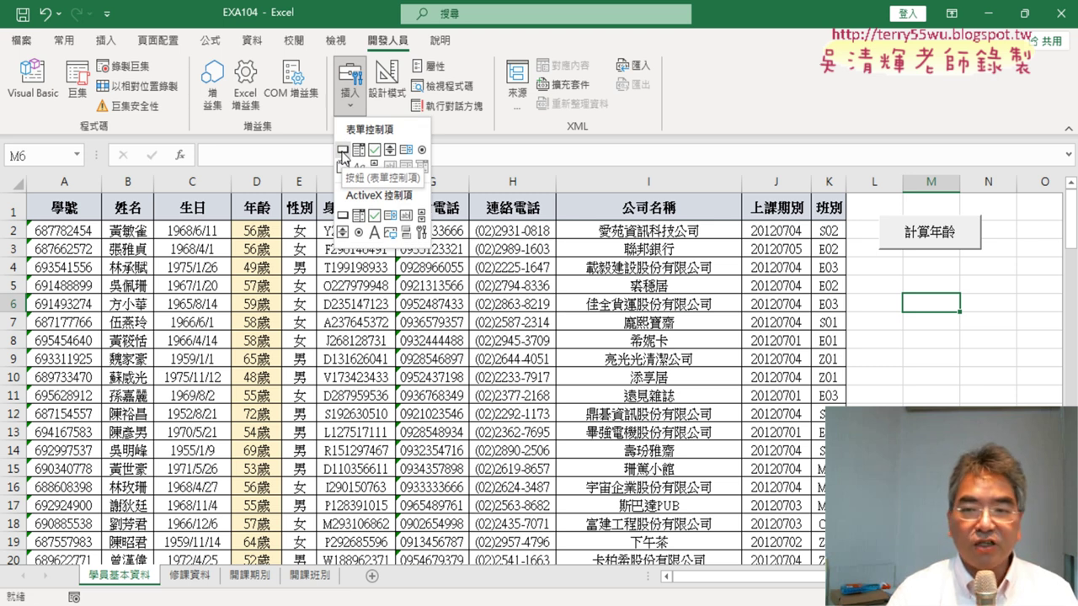
pyautogui.click(894, 233)
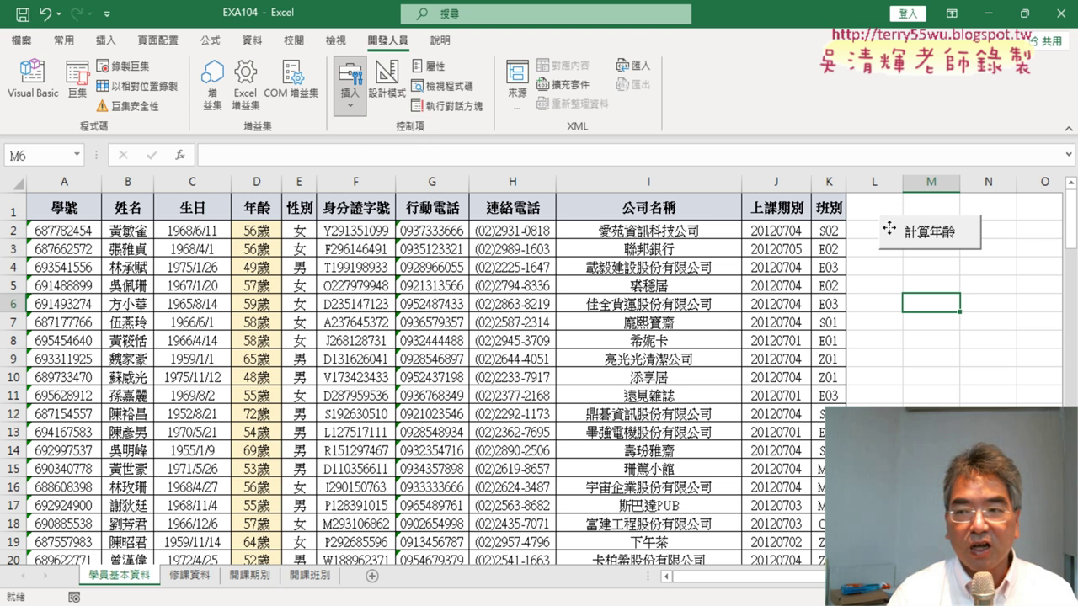
pyautogui.rightClick(891, 235)
pyautogui.click(926, 263)
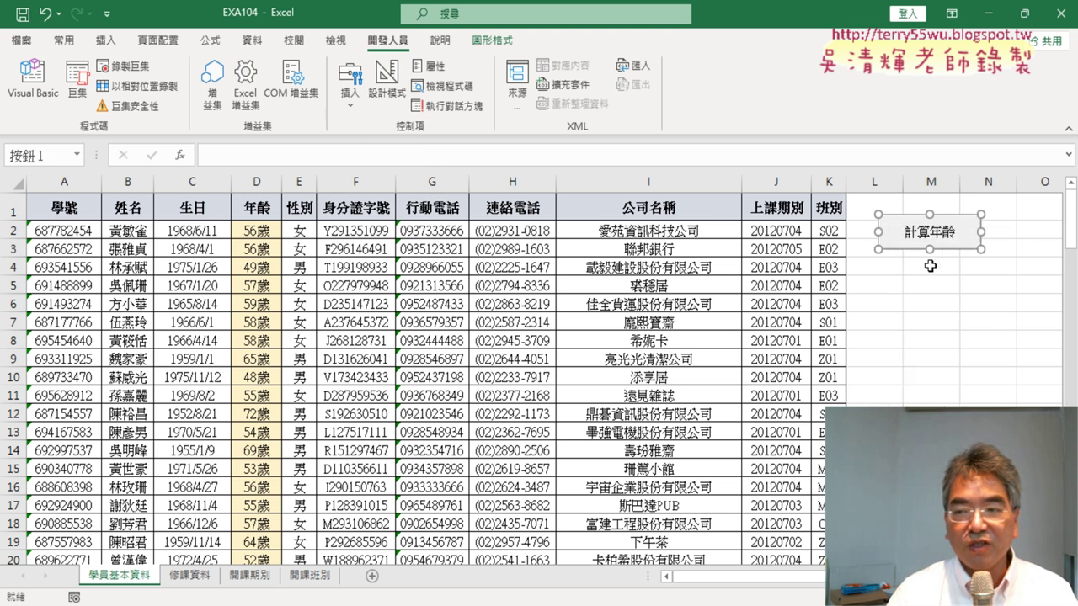
pyautogui.click(890, 265)
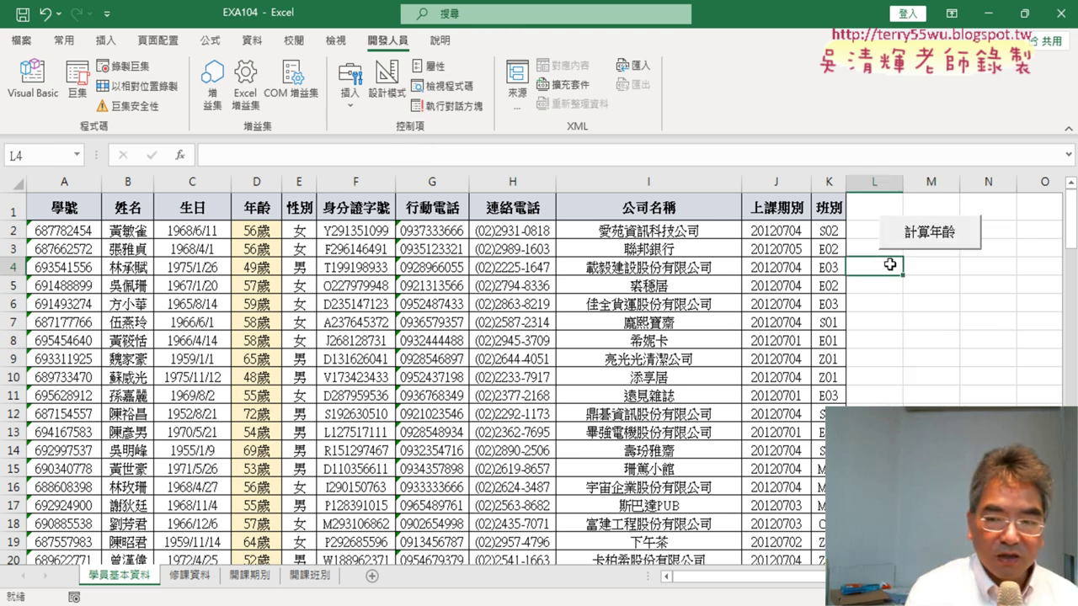
pyautogui.hotkey('ctrl', 'v')
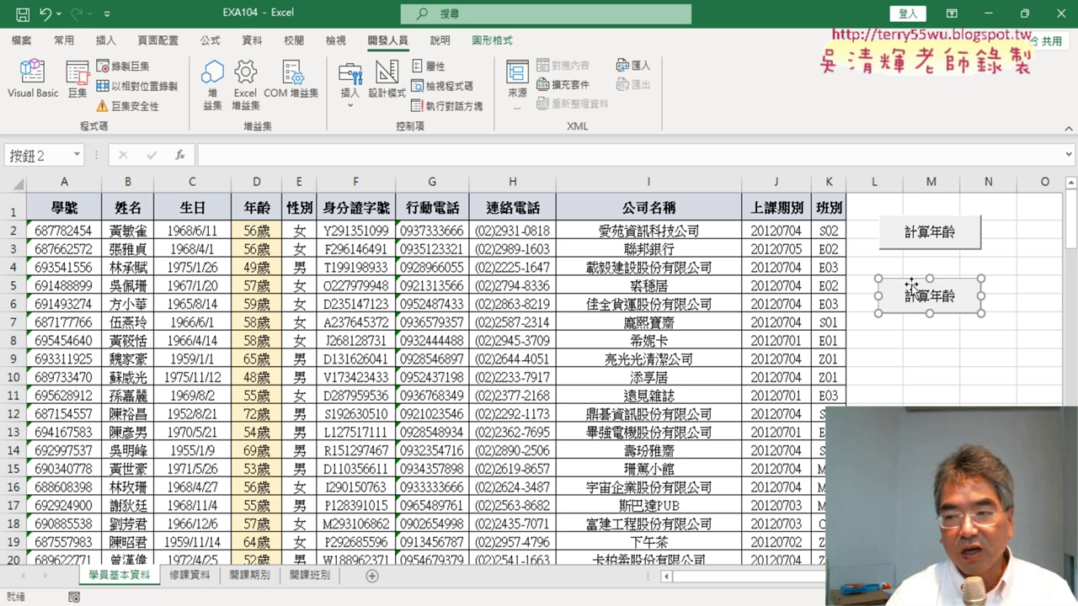
pyautogui.moveTo(912, 283); pyautogui.dragTo(910, 261)
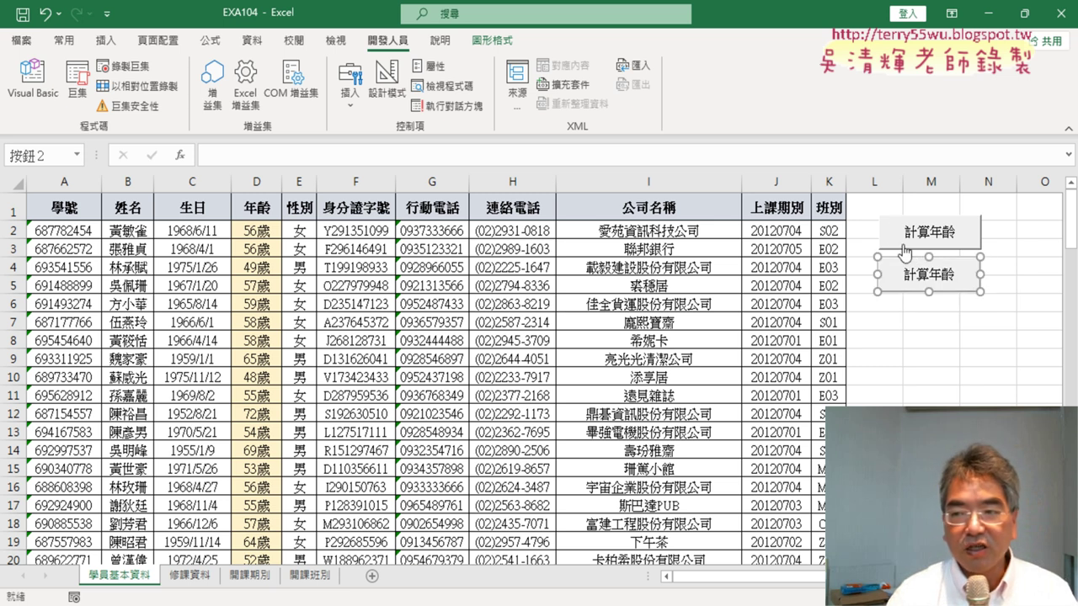
# Step: Assign the 清除 macro to the copied button
pyautogui.rightClick(951, 268)
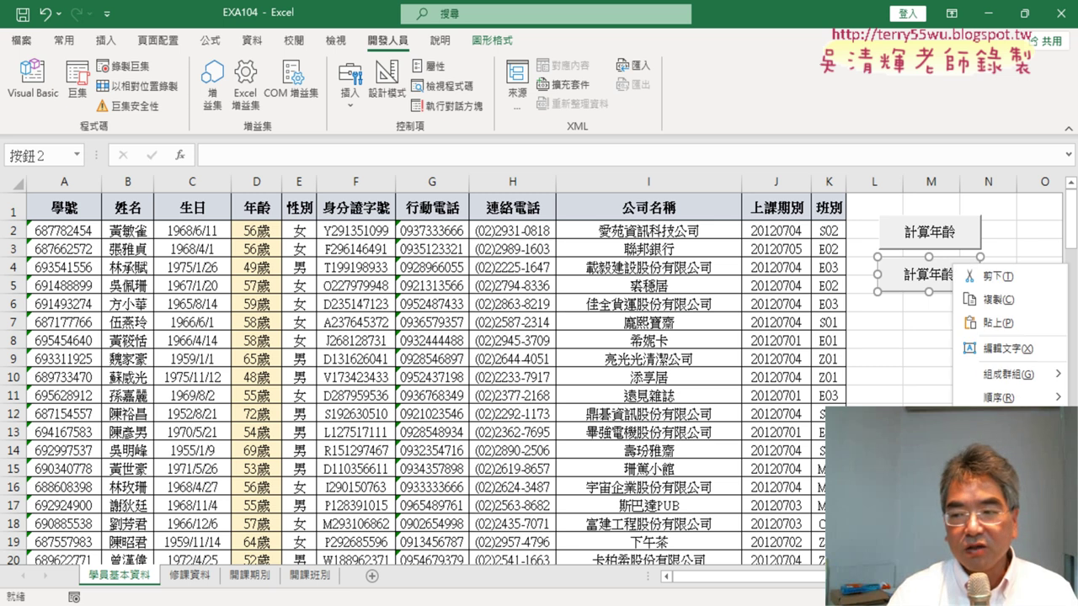
pyautogui.click(998, 423)
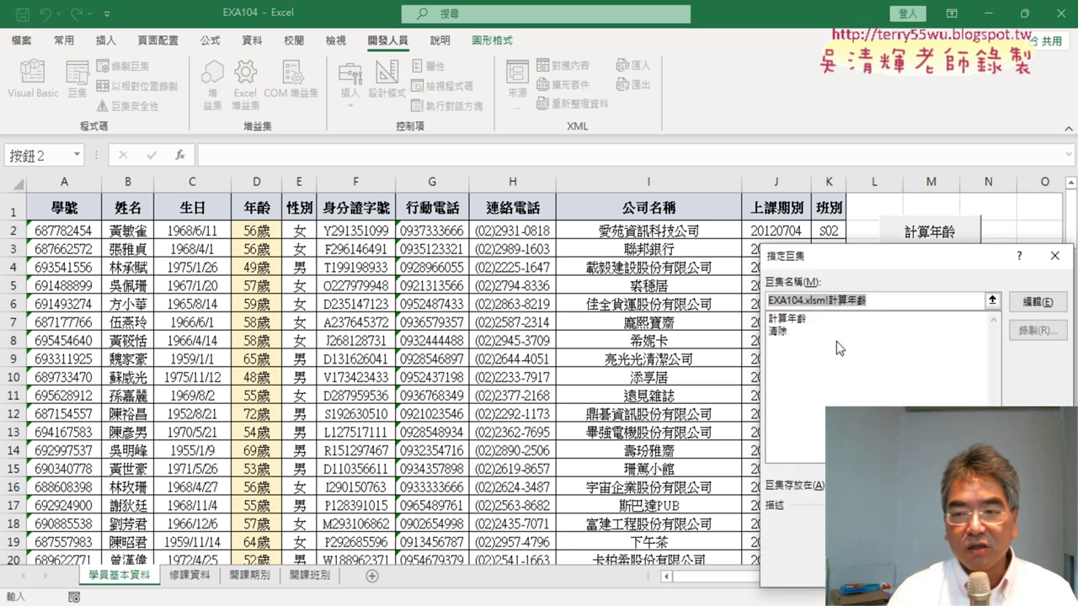
pyautogui.click(798, 331)
pyautogui.doubleClick(794, 301)
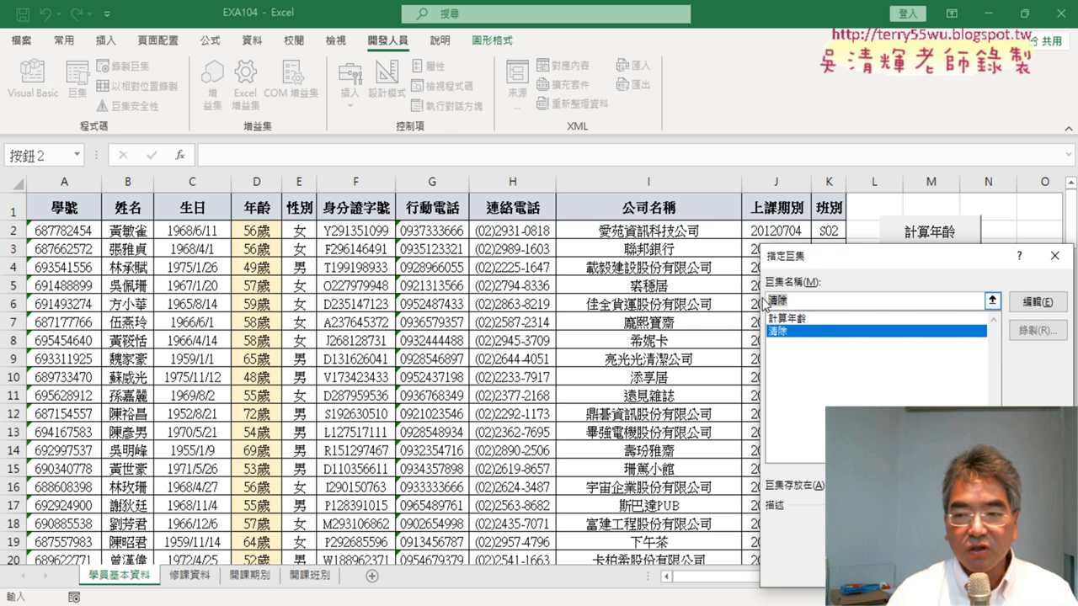
pyautogui.rightClick(795, 301)
pyautogui.click(809, 332)
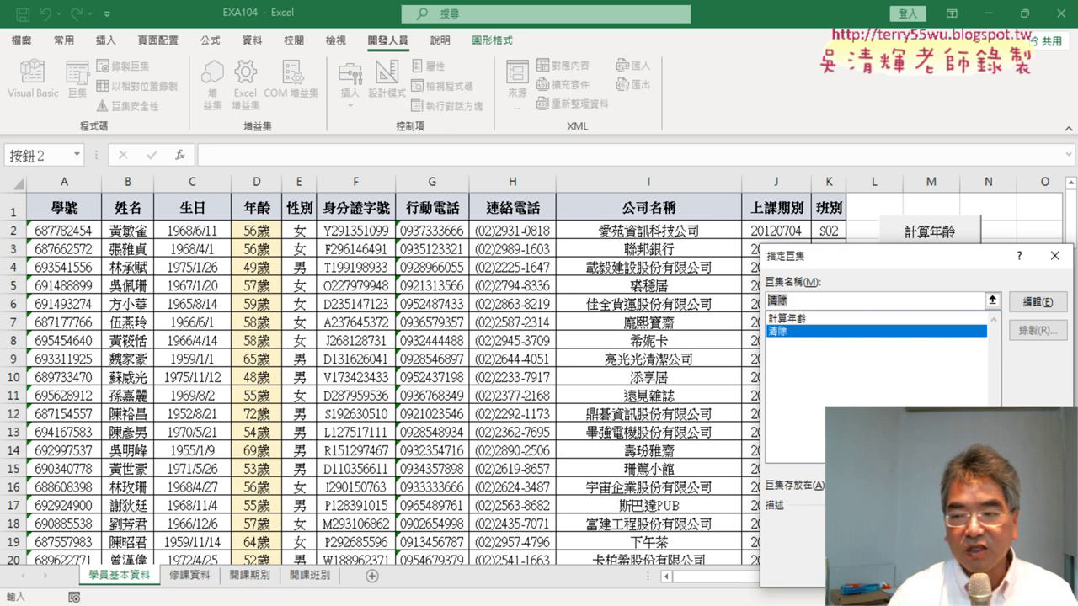
pyautogui.press('Return')
# Step: Change the copied button's label from 計算年齡 to 清除
pyautogui.doubleClick(909, 275)
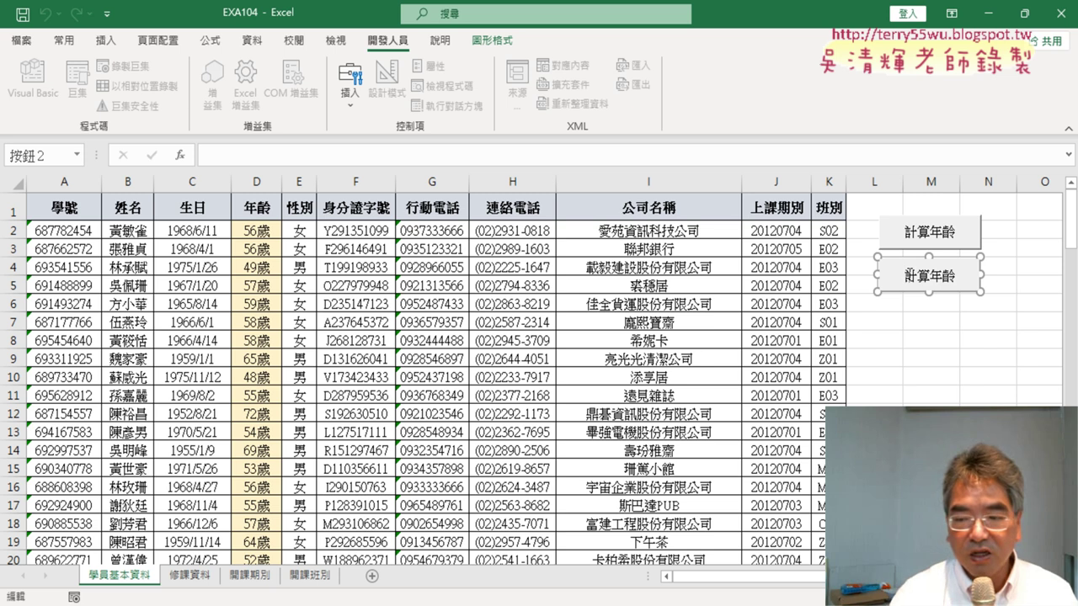
pyautogui.press('BackSpace')
pyautogui.hotkey('ctrl', 'v')
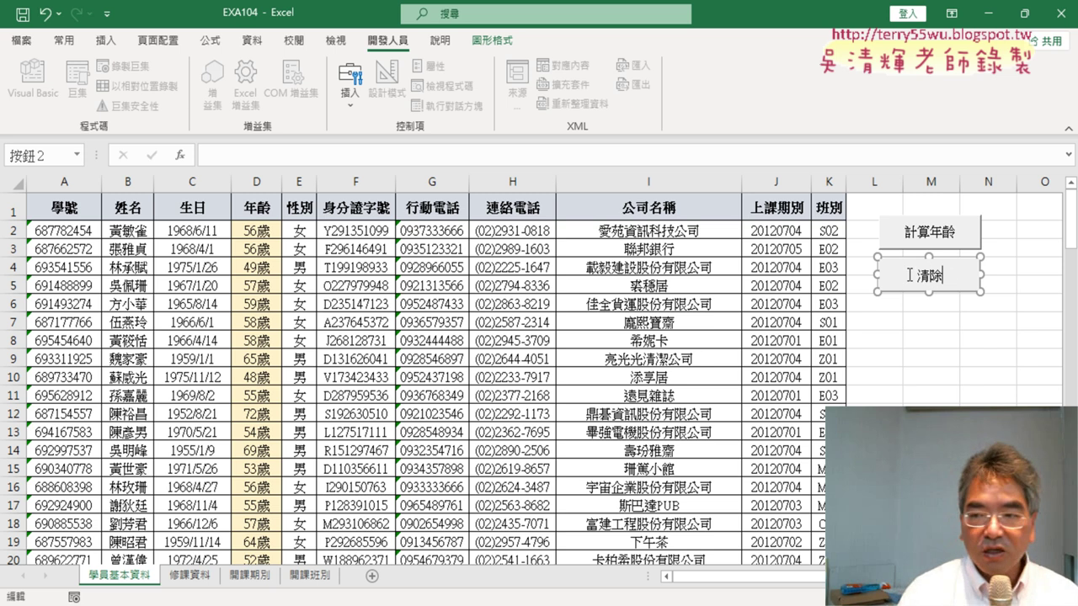
pyautogui.click(933, 341)
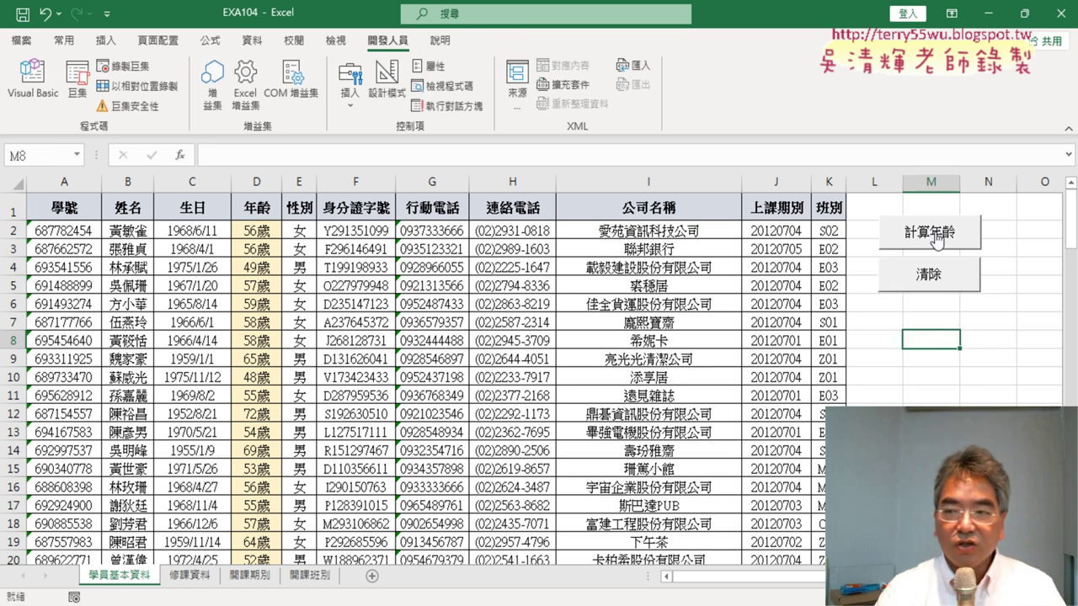
# Step: Alternate the 清除 and 計算年齡 buttons, end with ages cleared, then show 開課班別
pyautogui.click(933, 277)
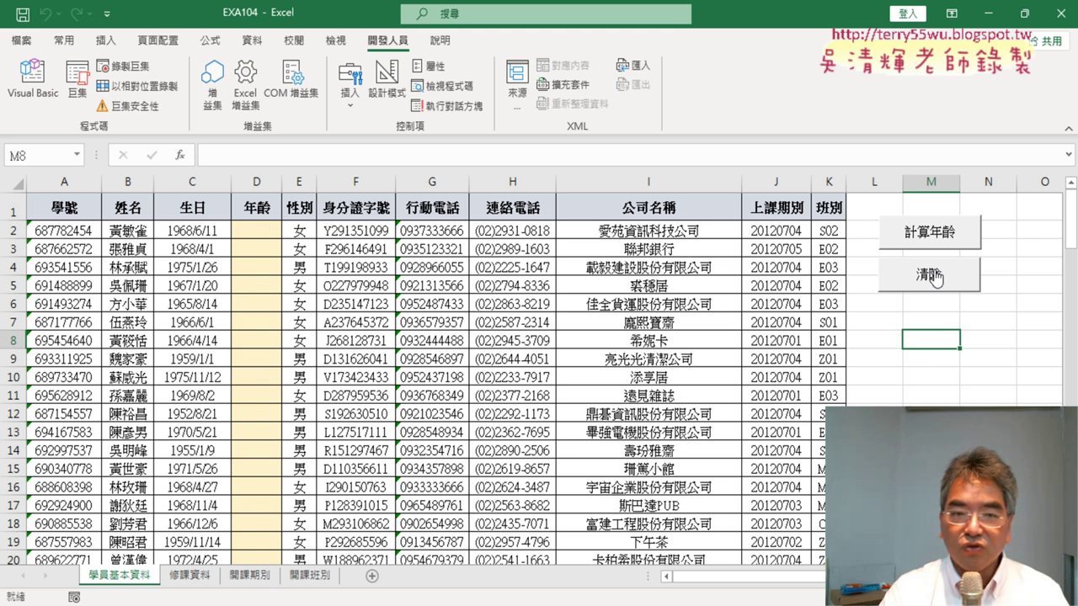
pyautogui.click(937, 241)
pyautogui.click(933, 276)
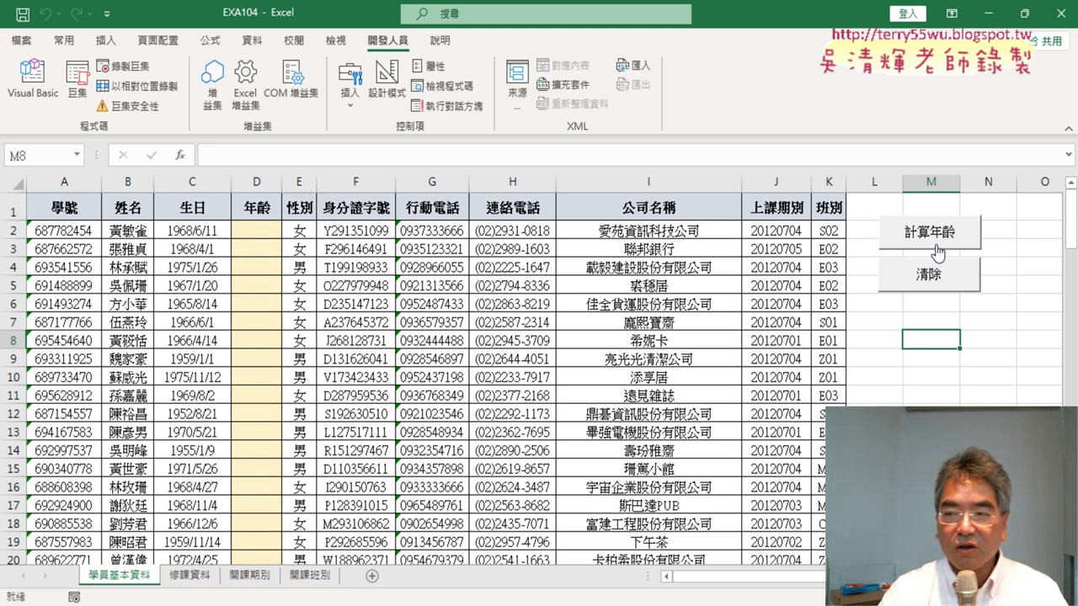
pyautogui.click(937, 242)
pyautogui.click(933, 276)
pyautogui.click(937, 248)
pyautogui.click(933, 276)
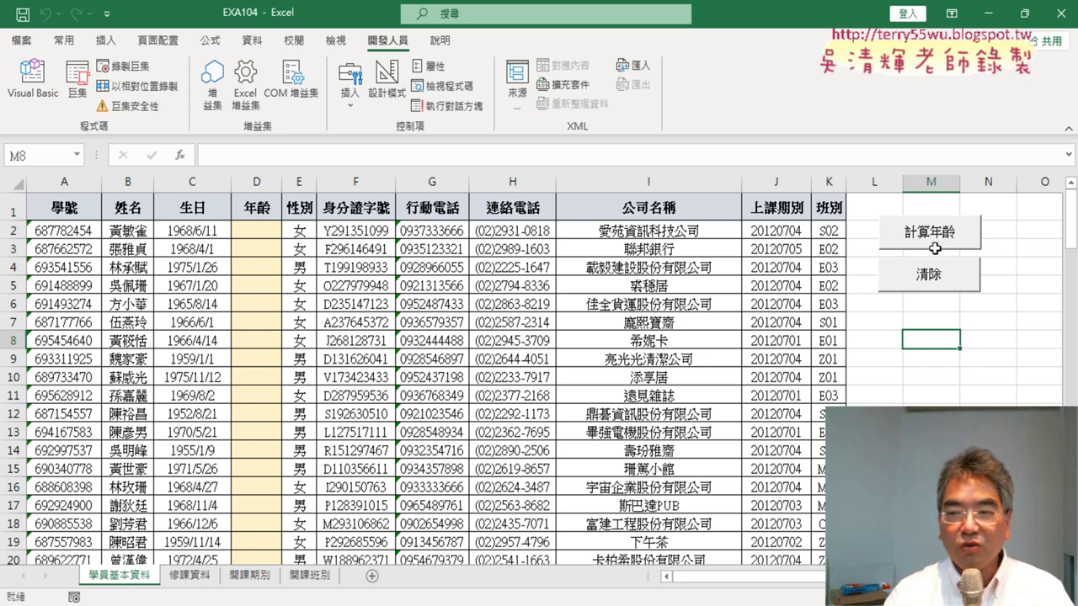
pyautogui.click(935, 246)
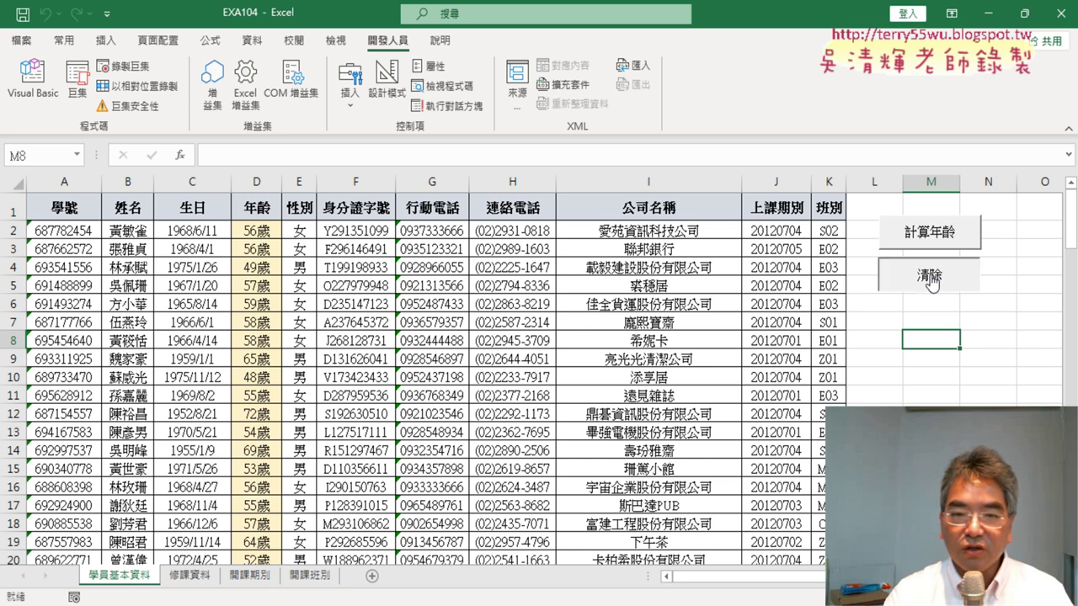
pyautogui.click(931, 281)
pyautogui.click(935, 240)
pyautogui.click(932, 280)
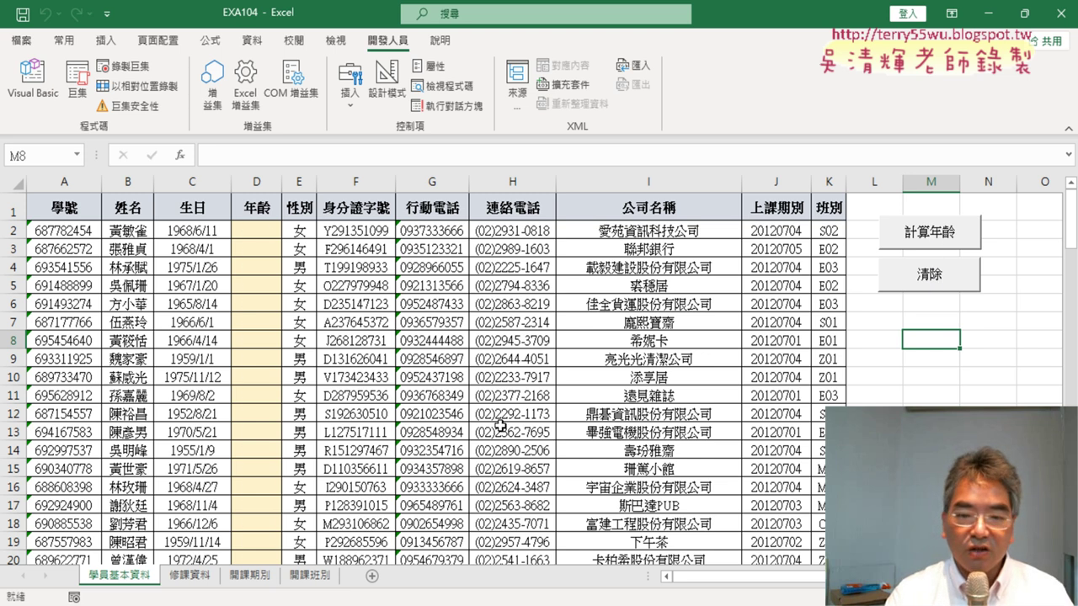
pyautogui.click(313, 578)
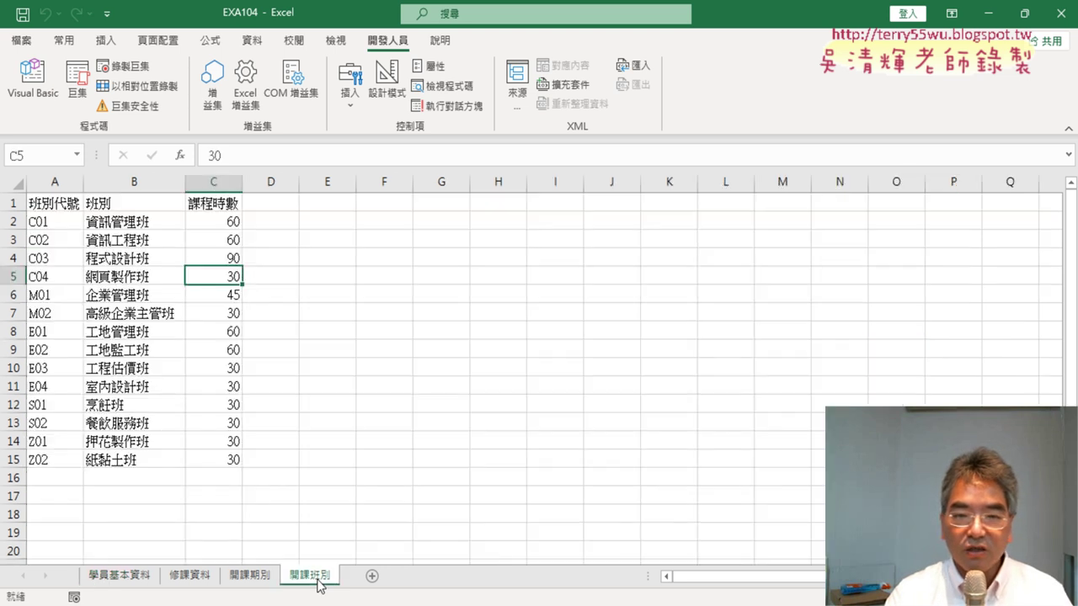
# Step: Compare 開課期別's class code B2 and 上課人數 F2 with 學員基本資料's 班別 column K
pyautogui.click(255, 581)
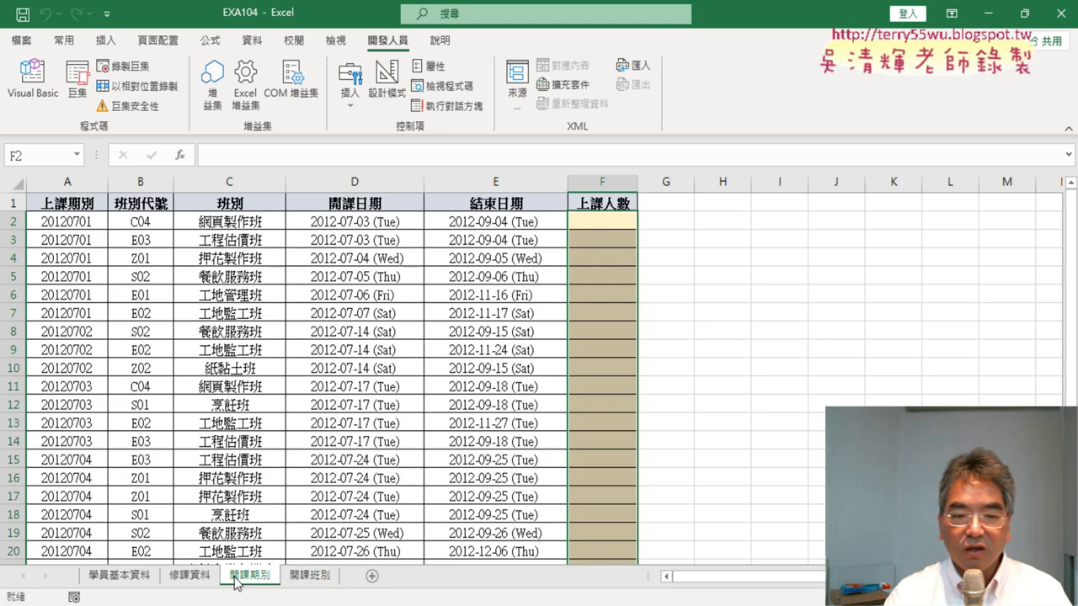
pyautogui.click(603, 220)
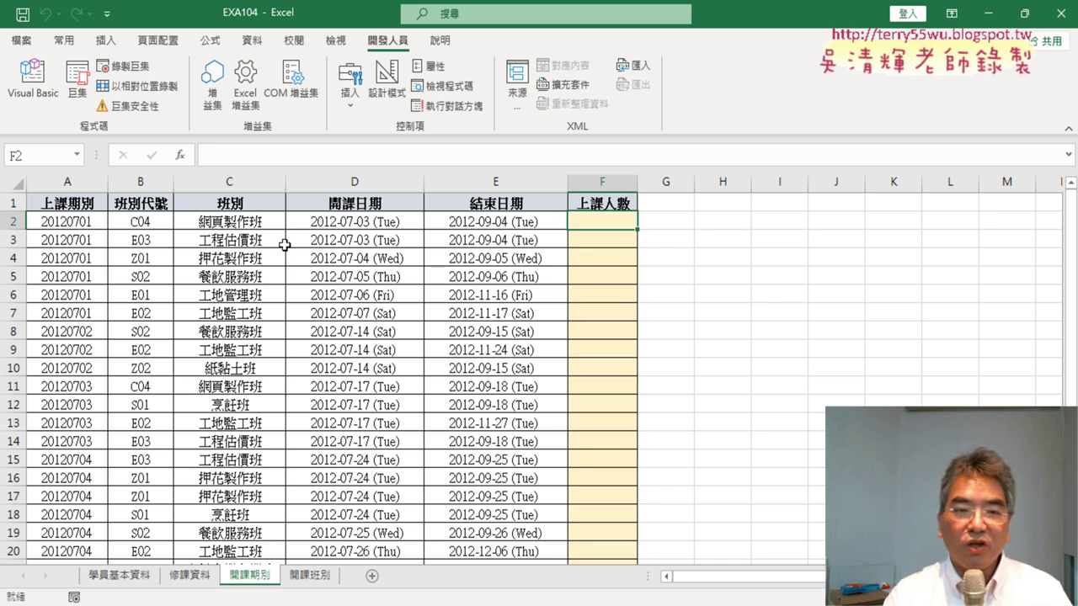
pyautogui.click(147, 222)
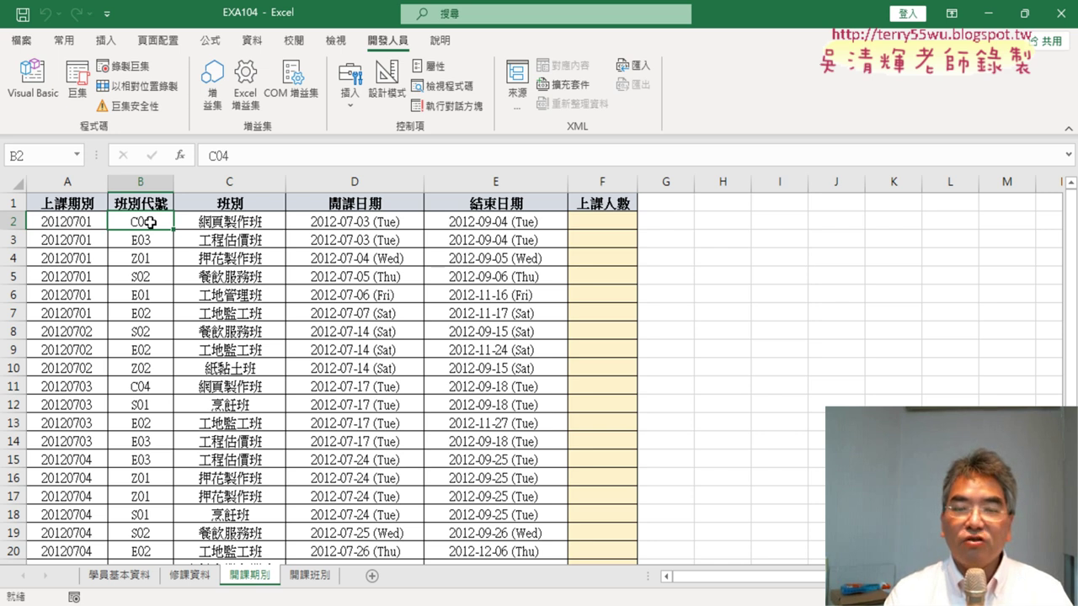
pyautogui.click(123, 576)
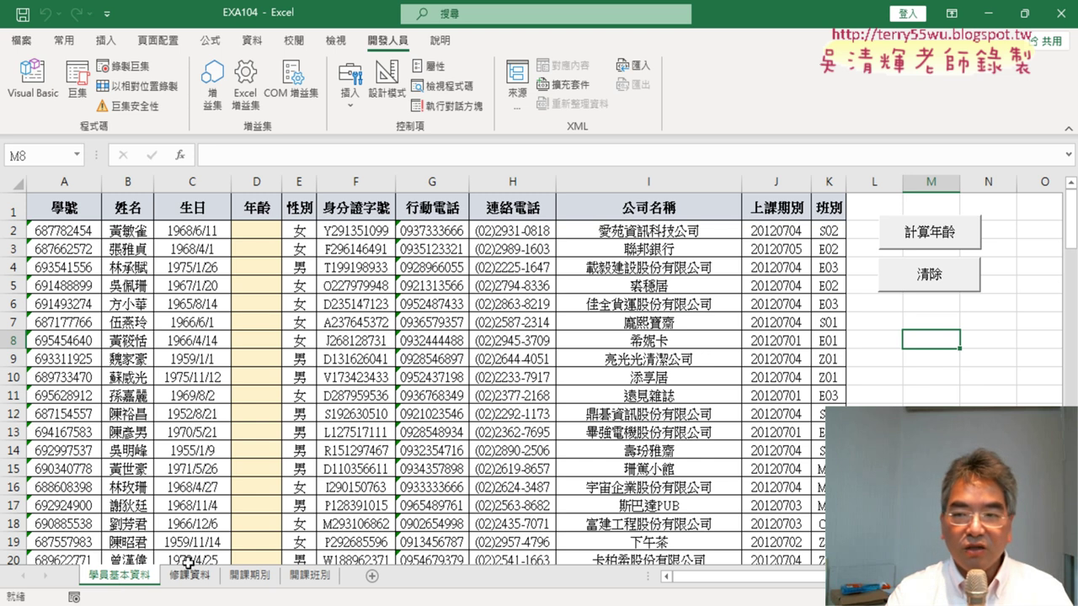
pyautogui.click(833, 229)
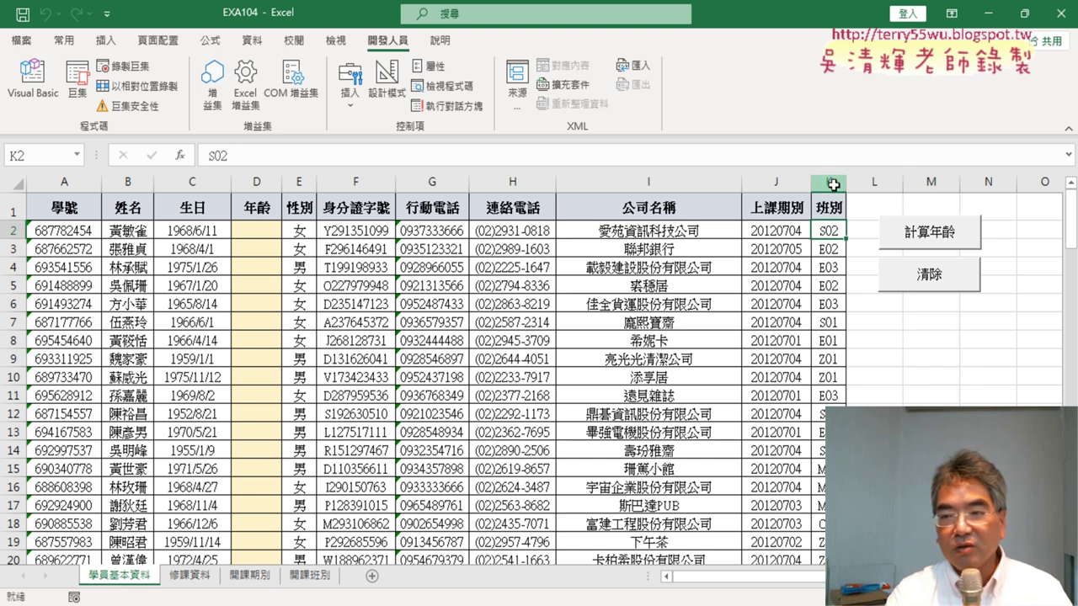
pyautogui.click(831, 181)
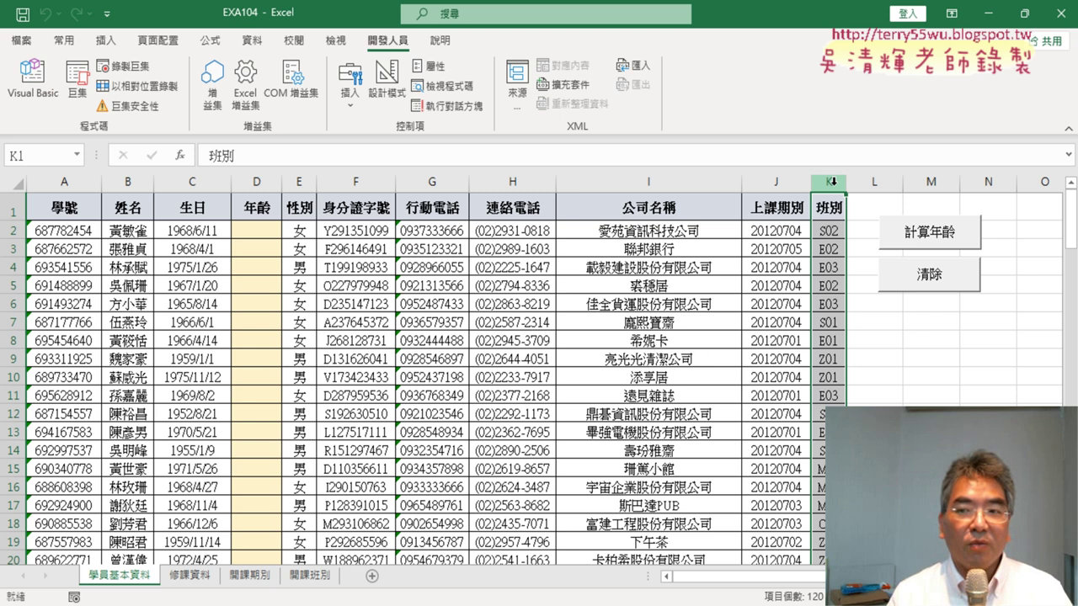
pyautogui.click(275, 581)
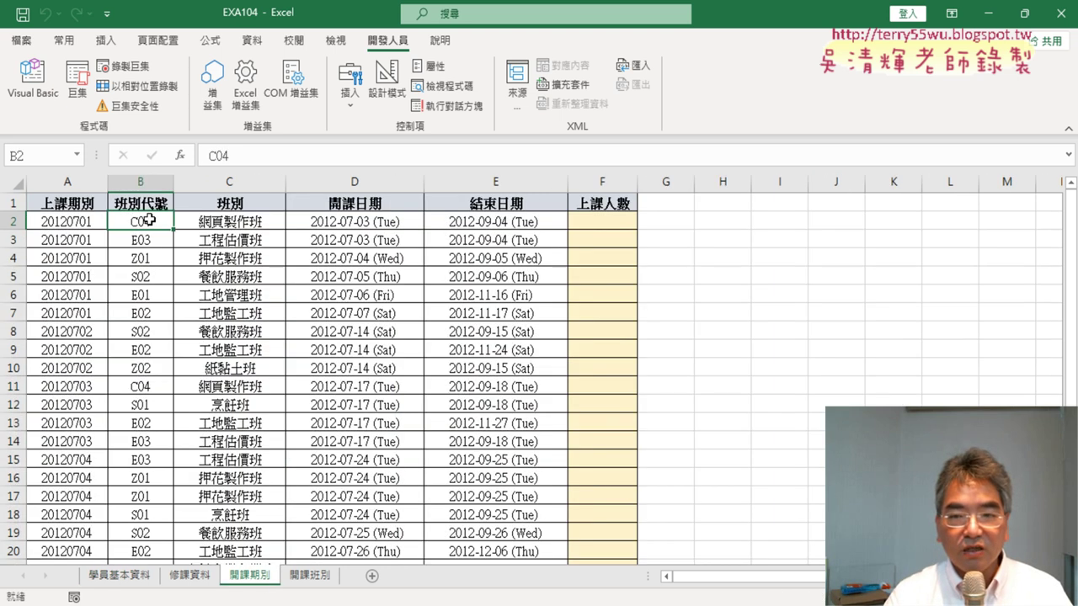
pyautogui.click(604, 219)
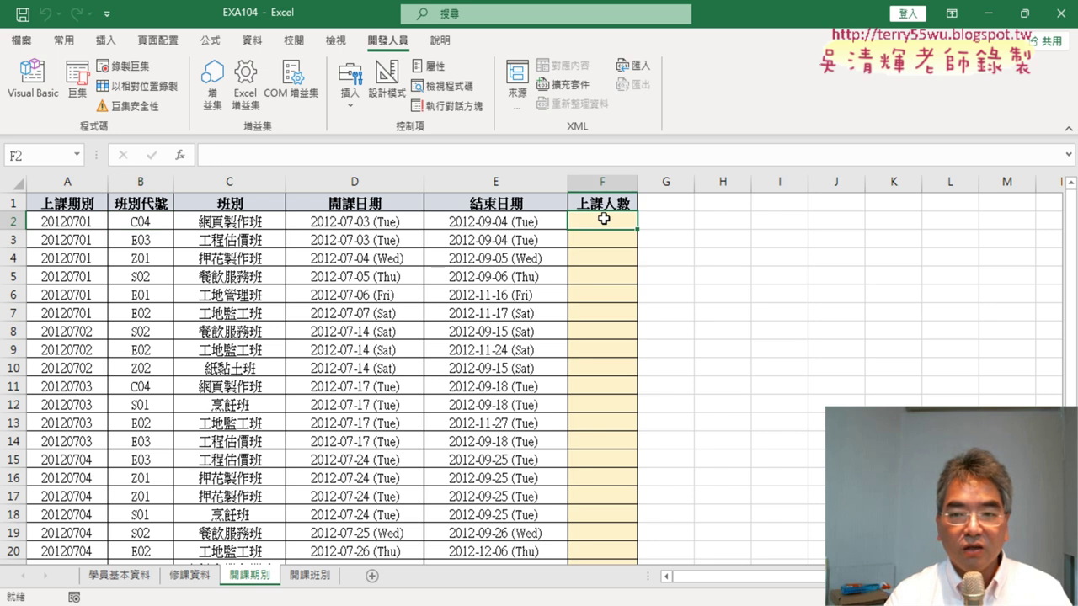
# Step: Check class codes in K18 and K26 on 學員基本資料, then return to 開課期別
pyautogui.click(126, 576)
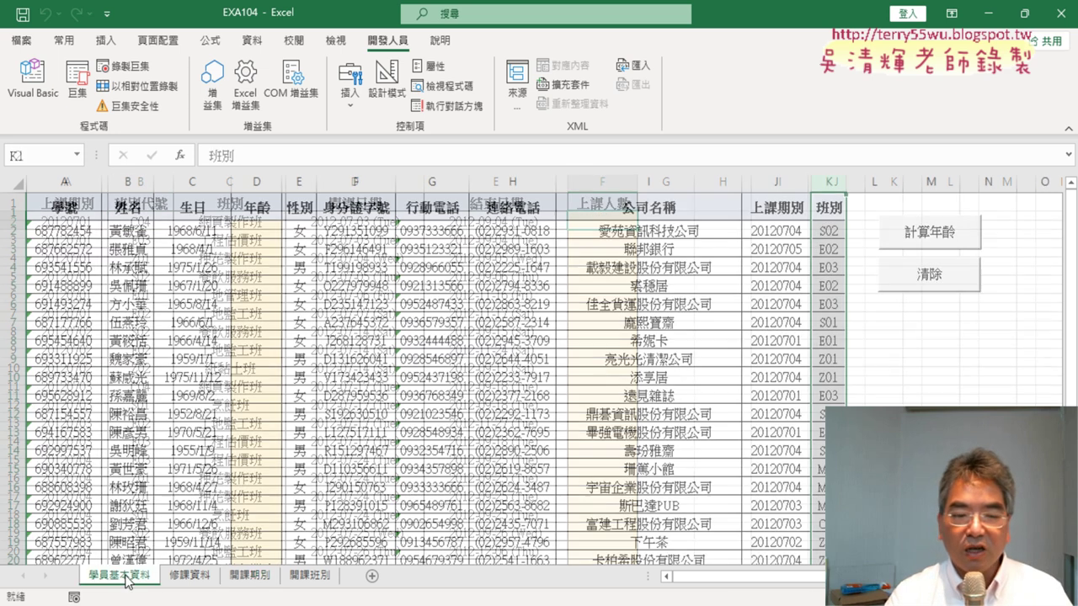
pyautogui.scroll(-2, 821, 333)
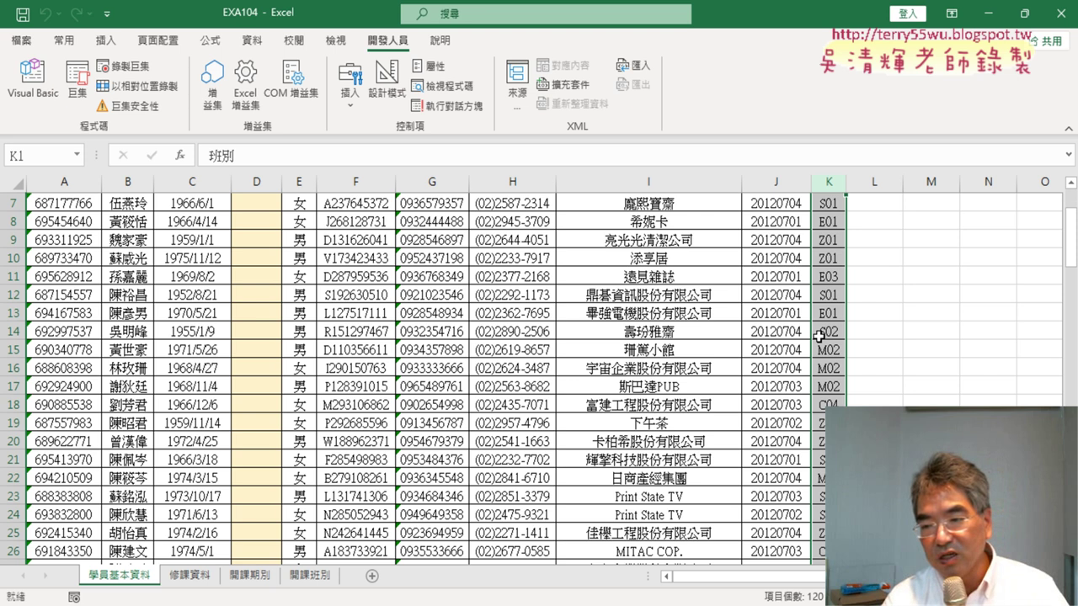
pyautogui.scroll(-1, 823, 340)
pyautogui.click(832, 352)
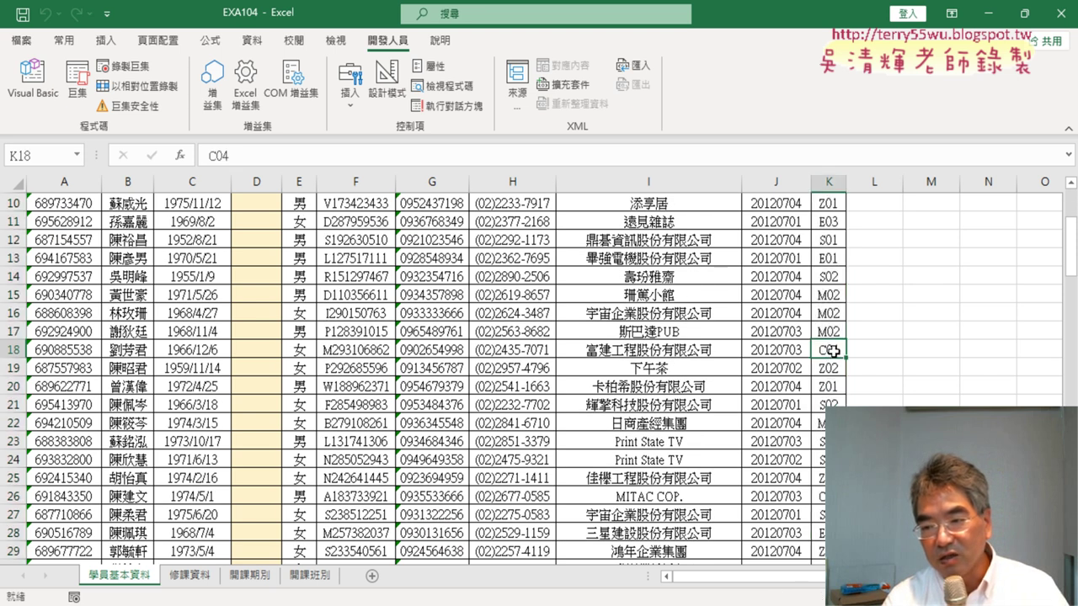
pyautogui.scroll(-2, 832, 352)
pyautogui.click(834, 389)
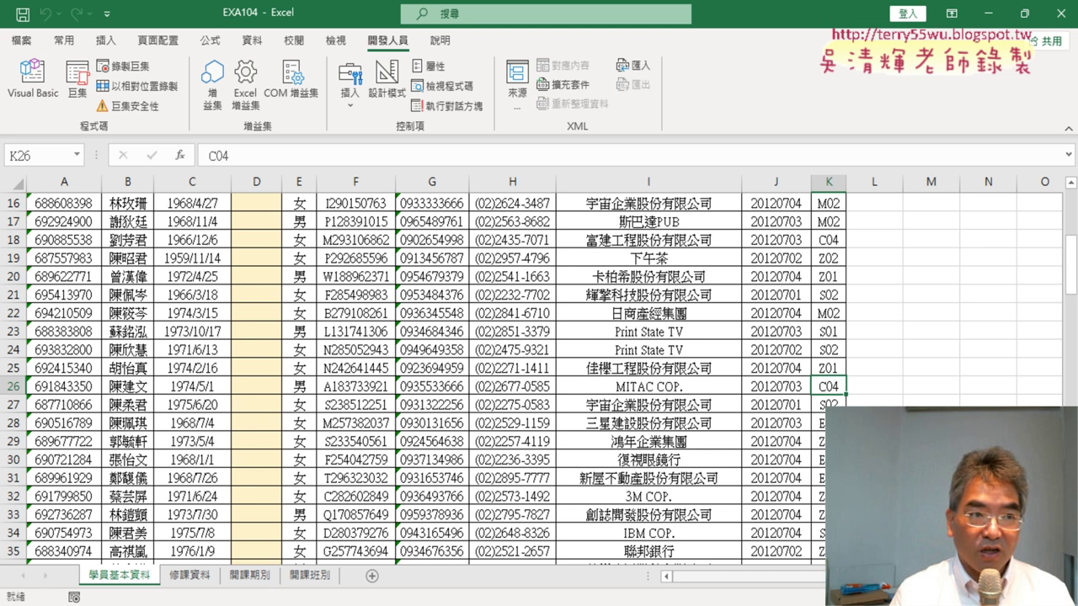
pyautogui.click(243, 575)
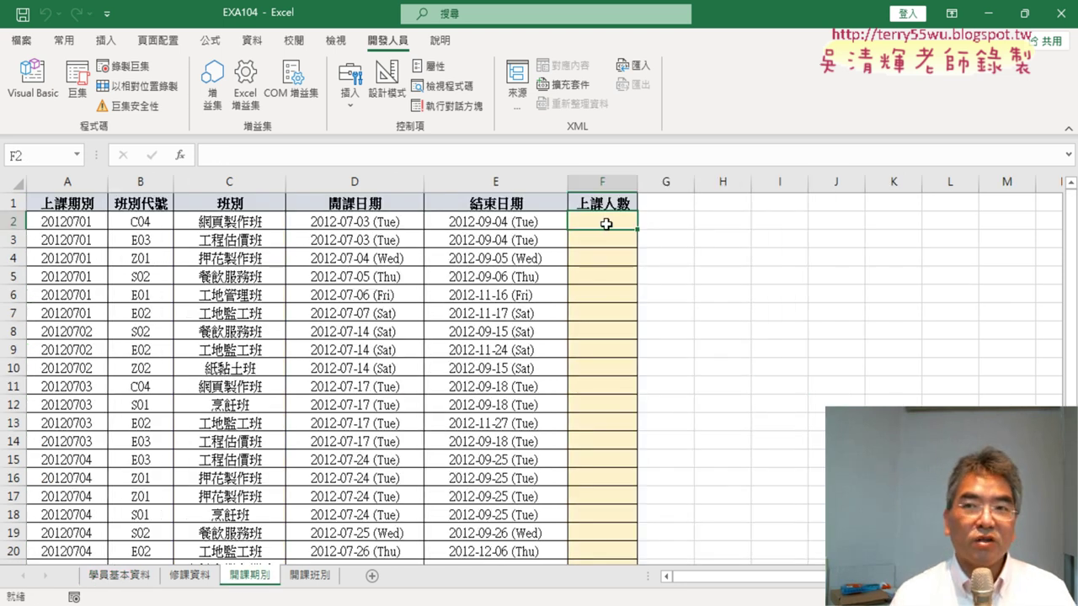